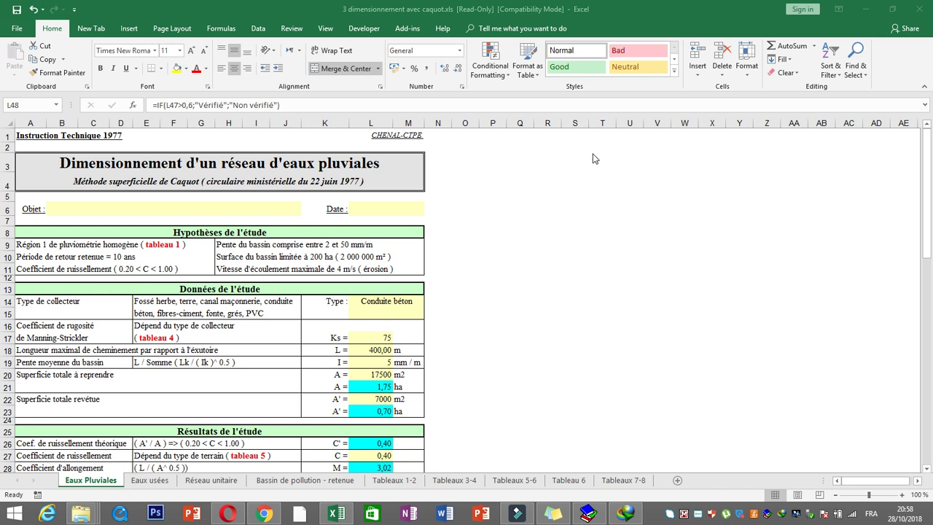
# Step: Select Ks = 90 in L11 on Eaux usées, then show Tableau 4 on Tableaux 3-4
pyautogui.click(161, 487)
pyautogui.click(151, 480)
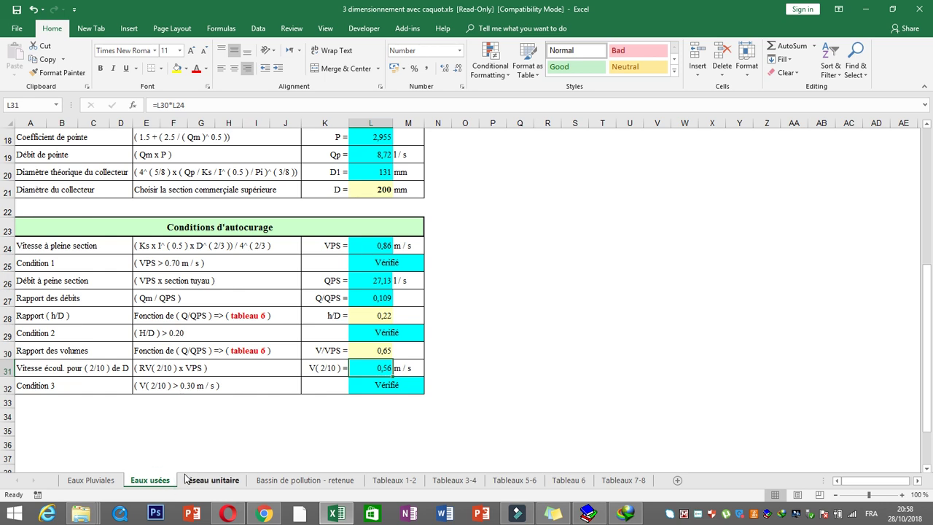
pyautogui.moveTo(928, 301); pyautogui.dragTo(929, 200)
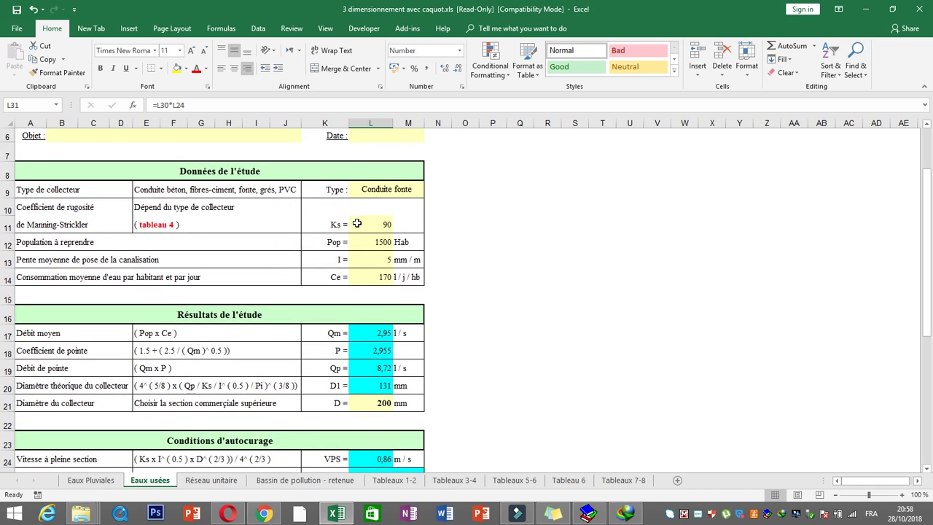
pyautogui.click(373, 228)
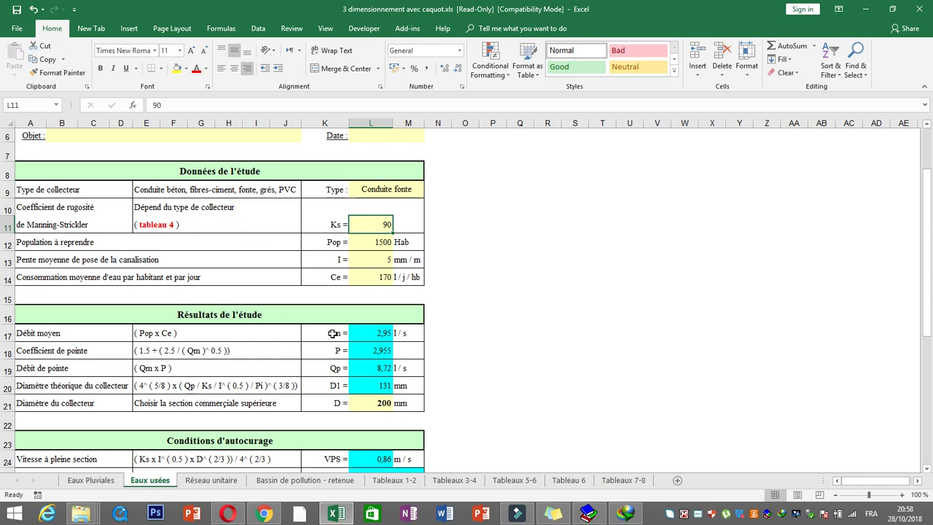
pyautogui.click(465, 483)
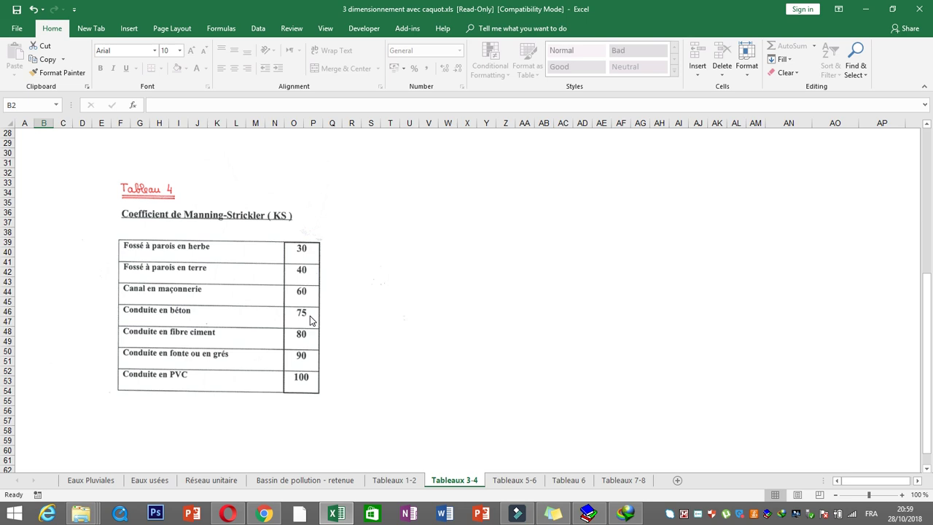
# Step: On Eaux usées, review L12–L14 (1500 inhabitants, 5 mm/m slope, 170 consumption) and the Qm result
pyautogui.click(146, 485)
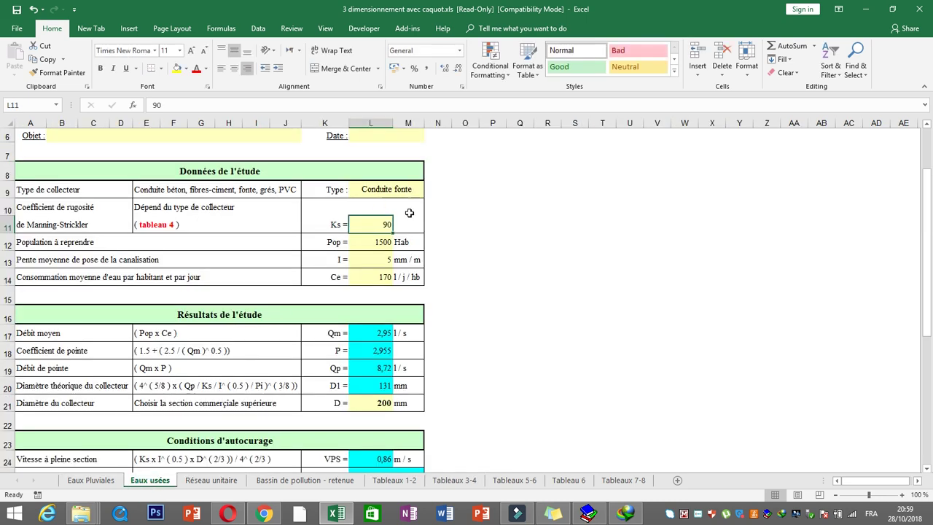
pyautogui.click(379, 244)
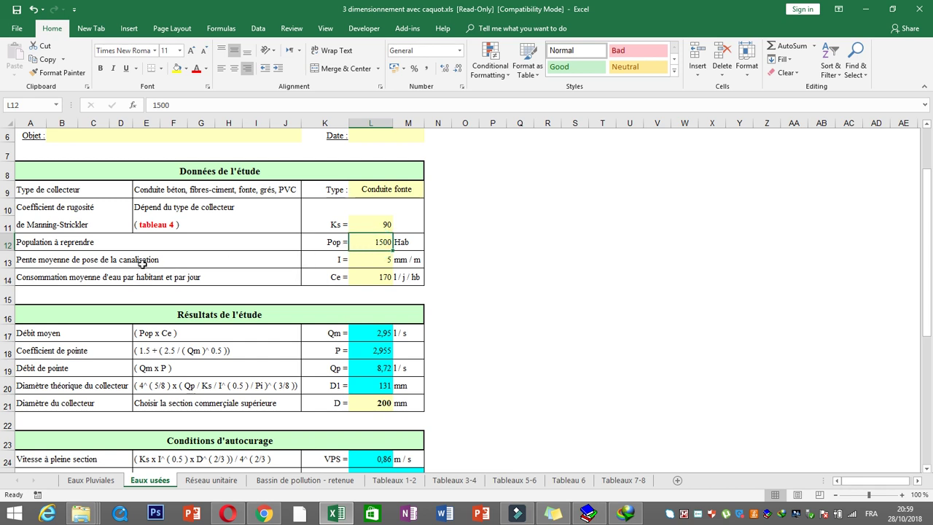
pyautogui.click(380, 257)
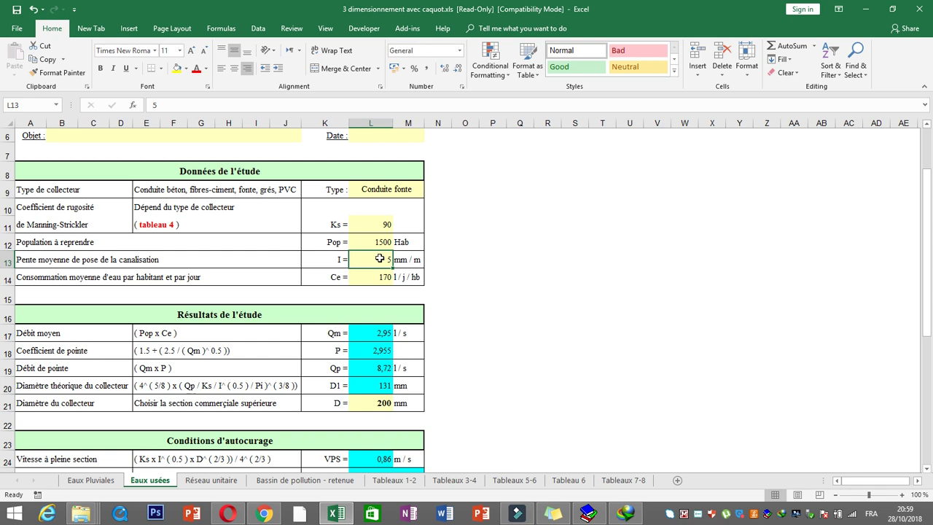
pyautogui.click(363, 283)
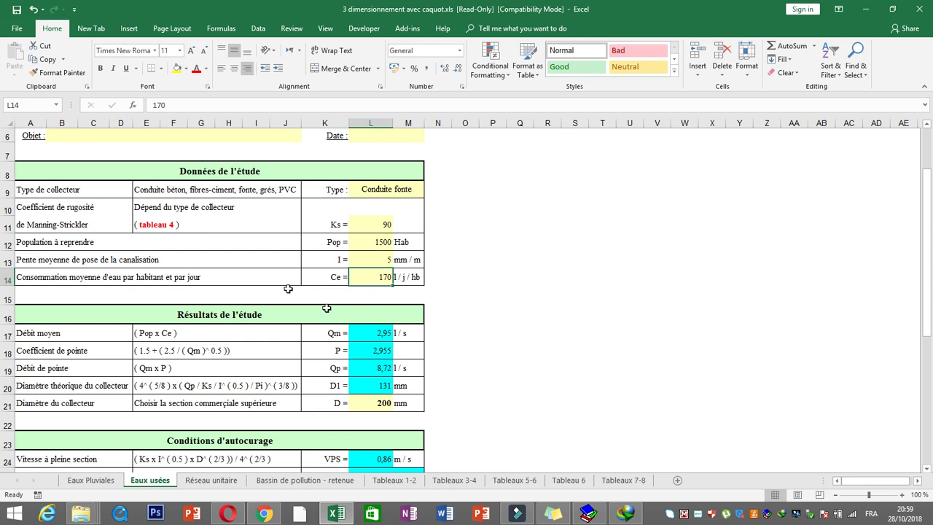
pyautogui.click(379, 332)
pyautogui.doubleClick(378, 333)
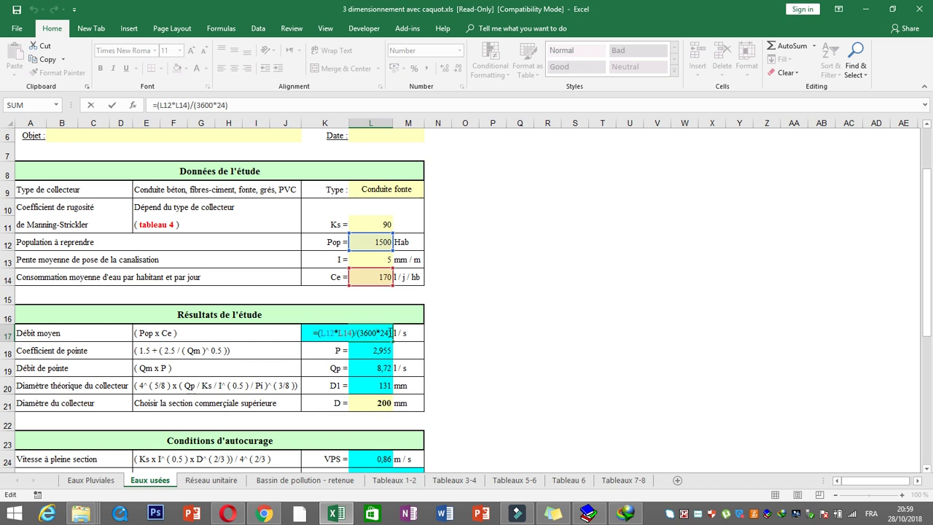
pyautogui.hotkey('ctrl', 'Return')
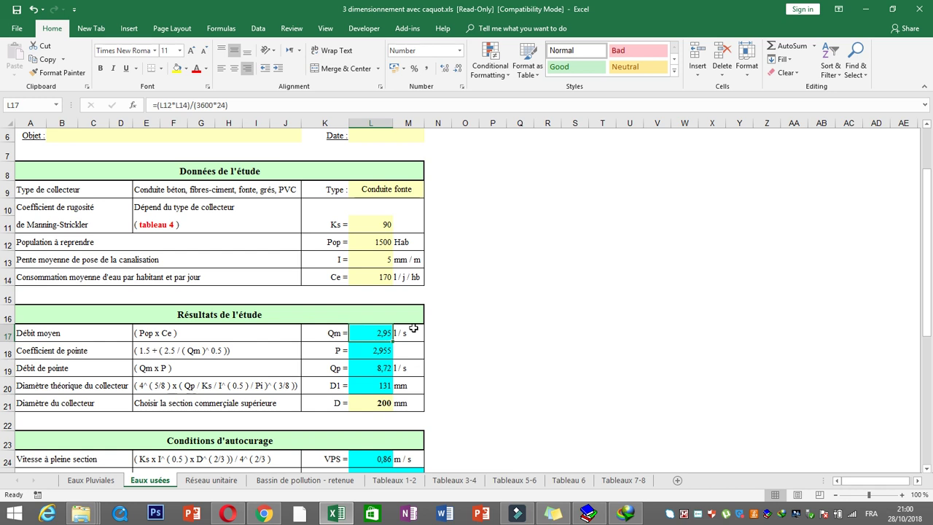
pyautogui.doubleClick(370, 349)
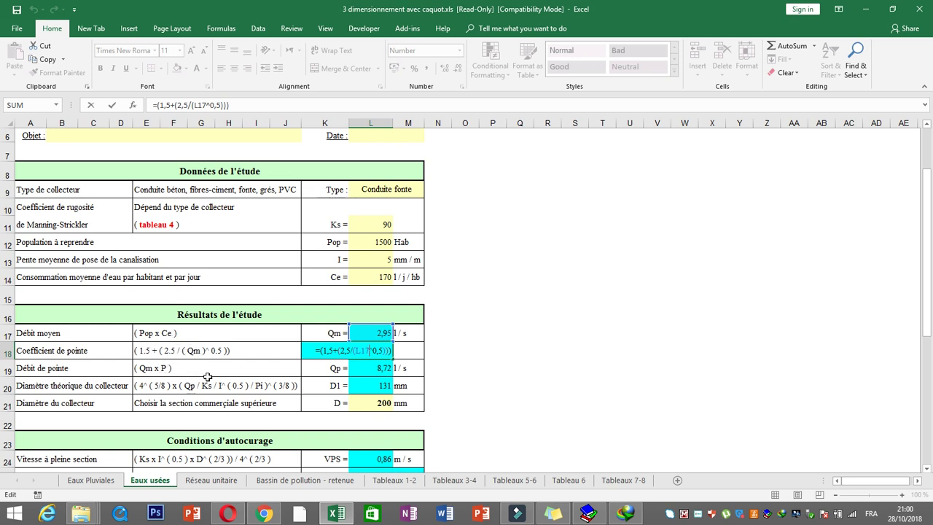
pyautogui.press('Escape')
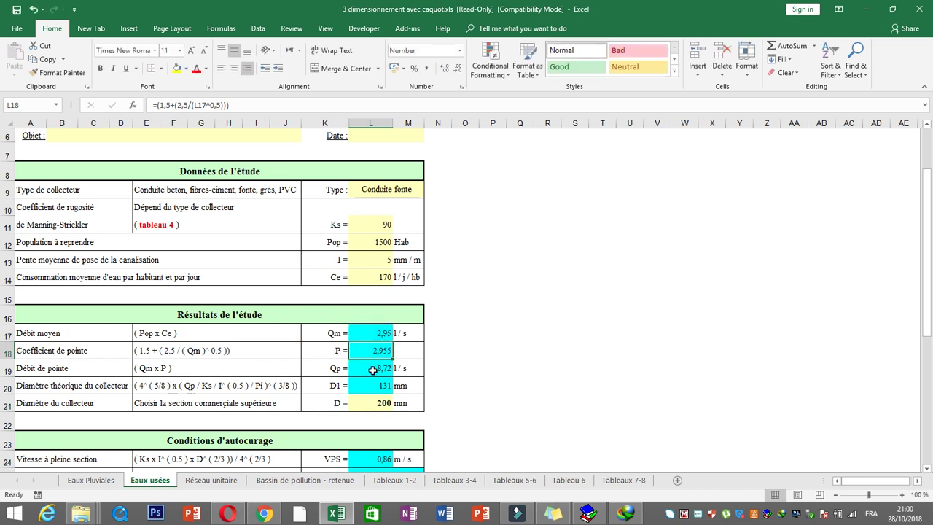
pyautogui.doubleClick(382, 368)
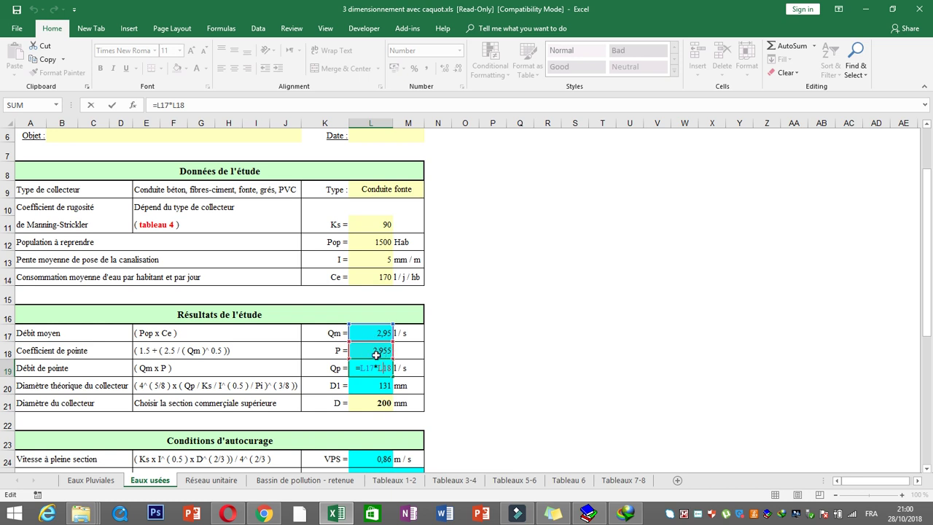
pyautogui.press('Escape')
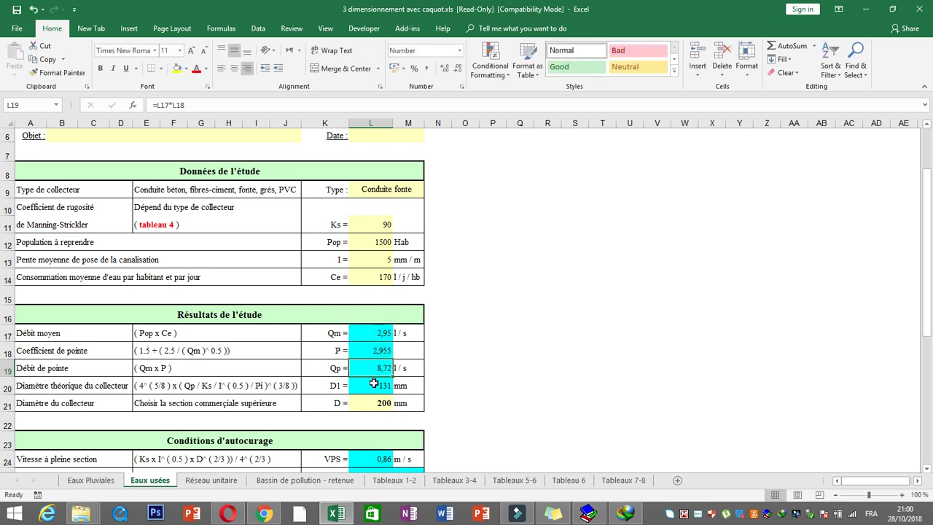
pyautogui.doubleClick(374, 385)
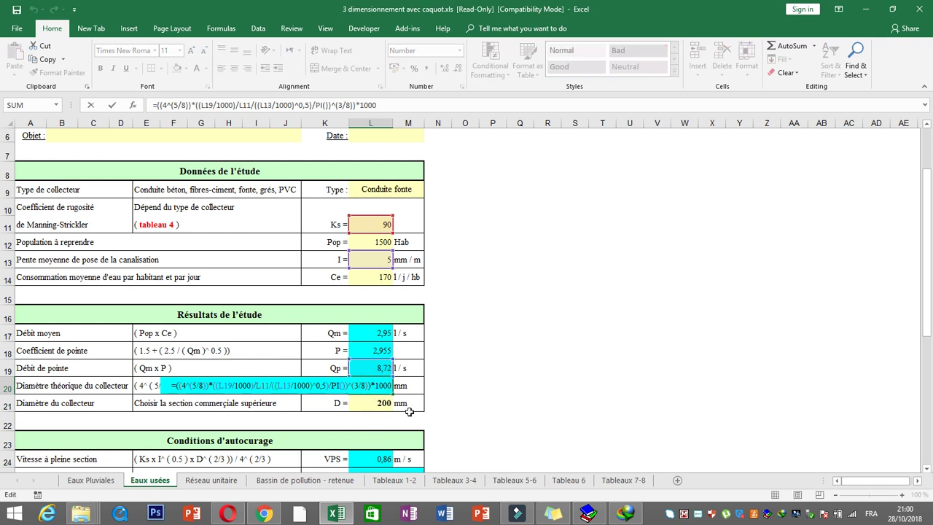
pyautogui.press('Escape')
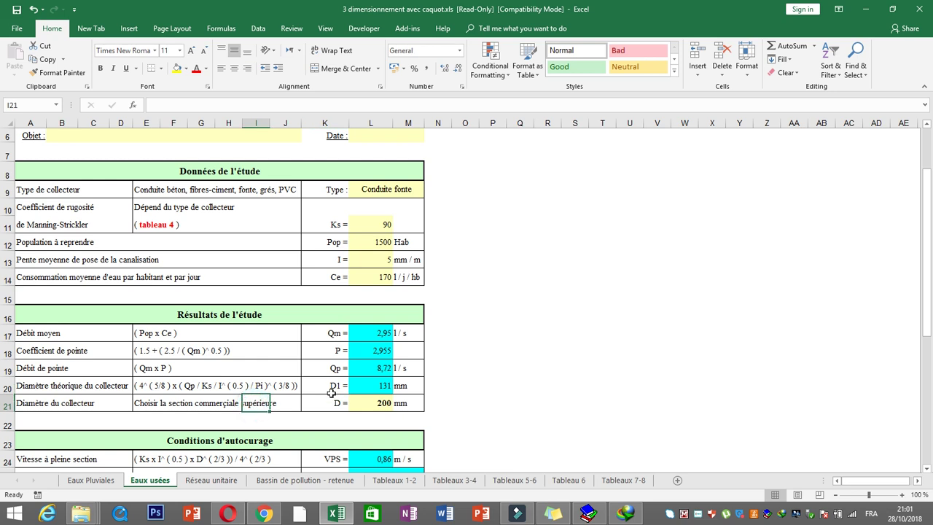
pyautogui.click(381, 404)
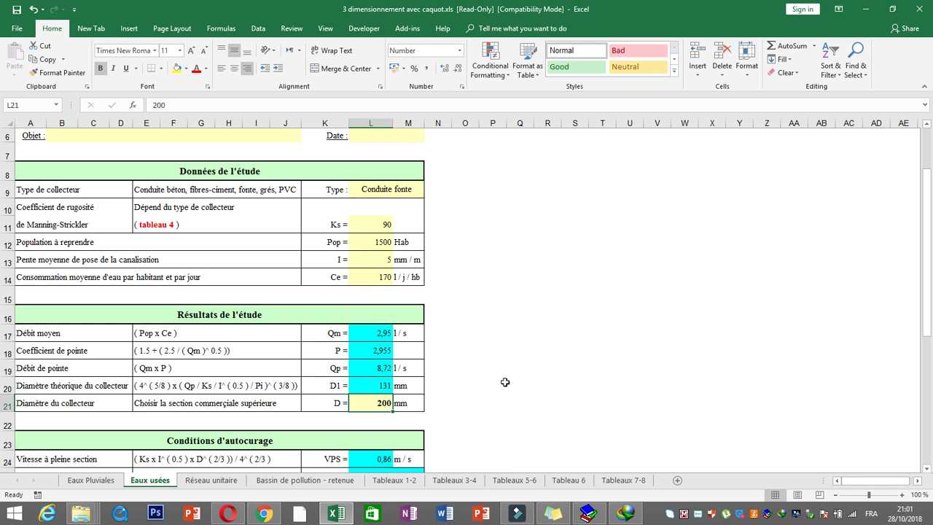
pyautogui.click(530, 380)
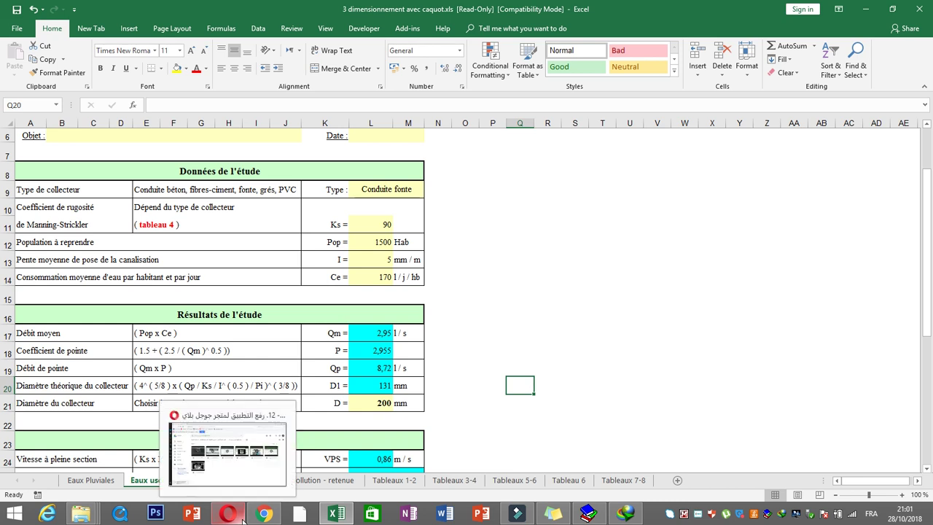
# Step: Switch to the formulary PDF in Chrome and scroll down through its pages
pyautogui.moveTo(266, 514)
pyautogui.click(271, 485)
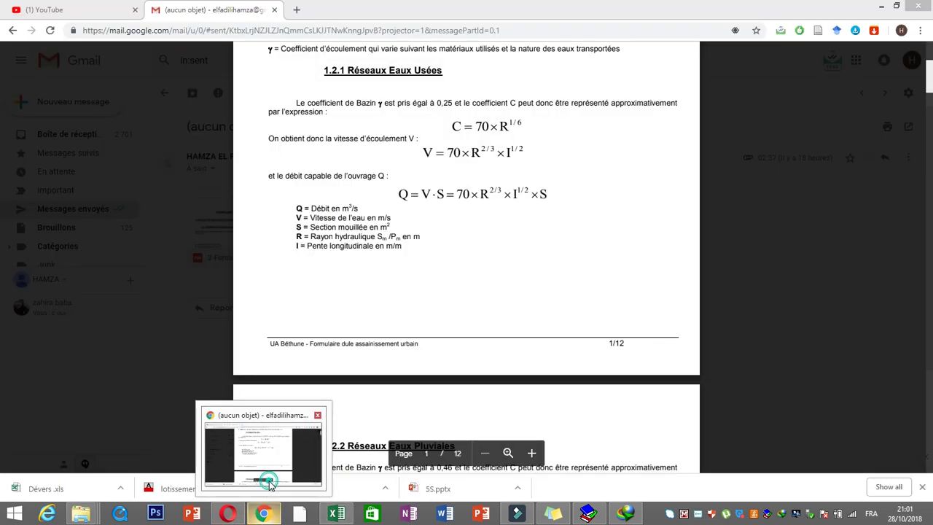
pyautogui.scroll(-2, 506, 343)
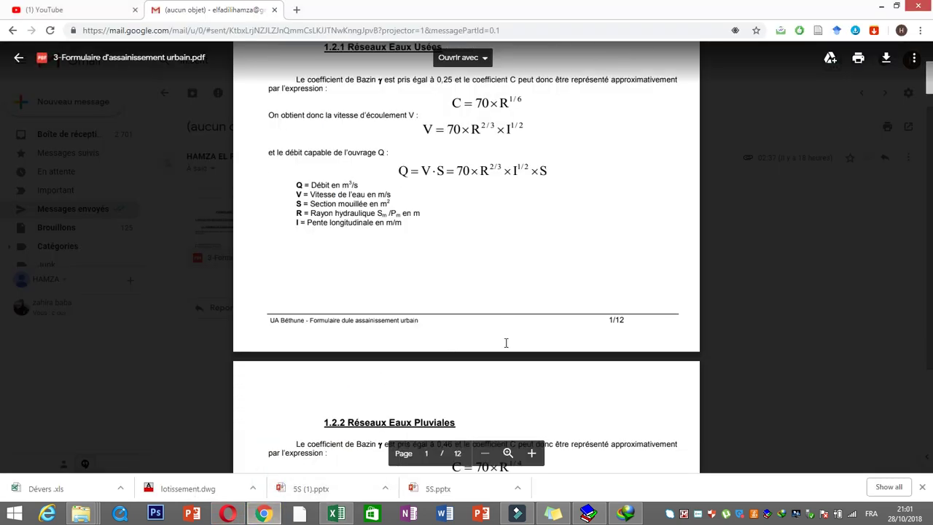
pyautogui.scroll(-5, 506, 343)
pyautogui.scroll(-5, 506, 342)
pyautogui.scroll(-3, 506, 343)
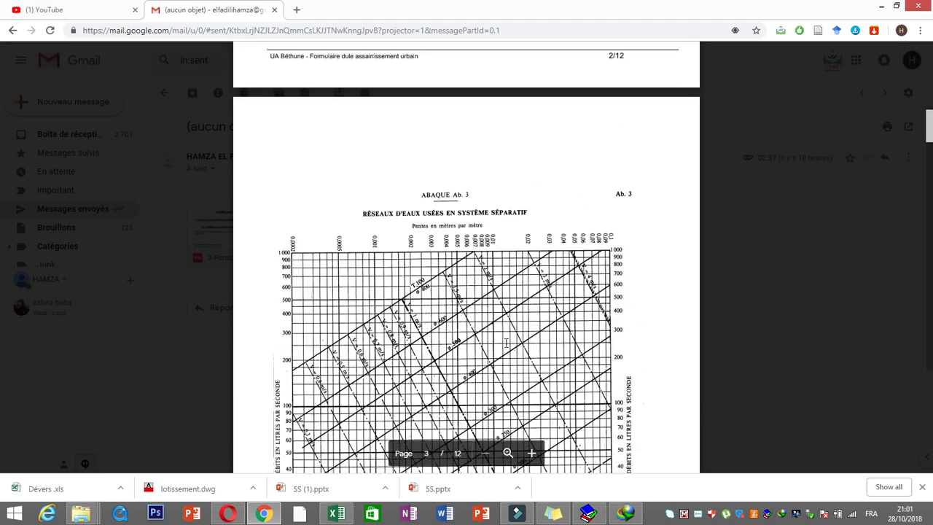
pyautogui.scroll(-1, 506, 343)
pyautogui.scroll(-1, 506, 343)
pyautogui.scroll(-2, 506, 342)
pyautogui.scroll(-3, 506, 343)
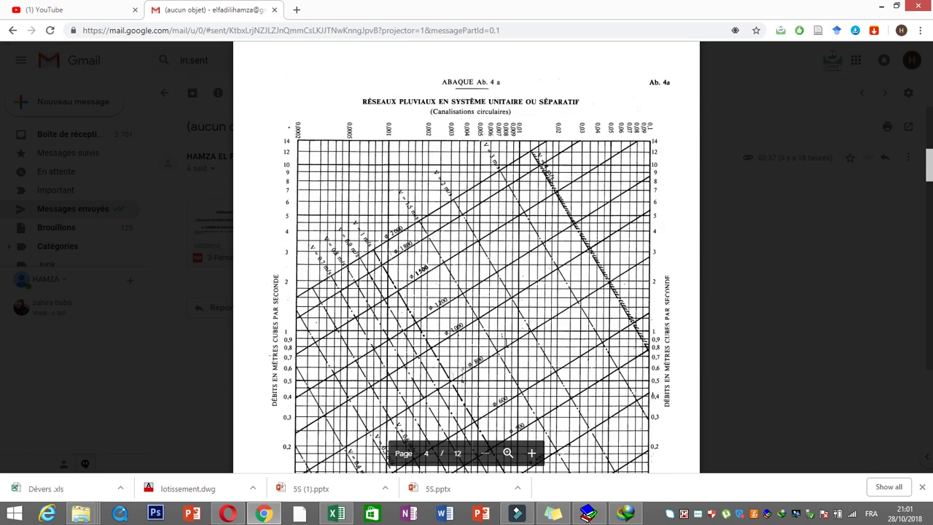
pyautogui.scroll(-5, 506, 343)
pyautogui.scroll(-5, 506, 343)
pyautogui.scroll(-1, 506, 342)
pyautogui.scroll(-1, 506, 342)
pyautogui.scroll(-4, 506, 343)
pyautogui.scroll(-6, 506, 343)
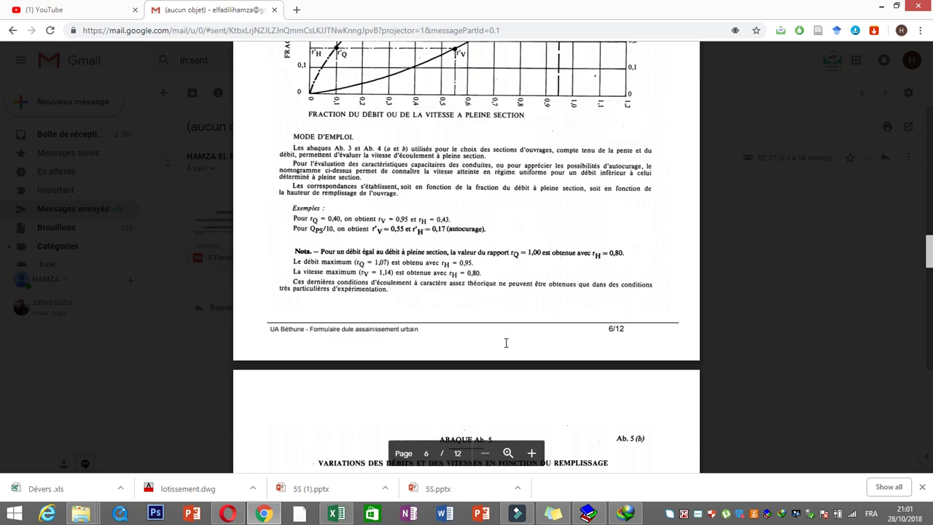
pyautogui.scroll(-3, 506, 343)
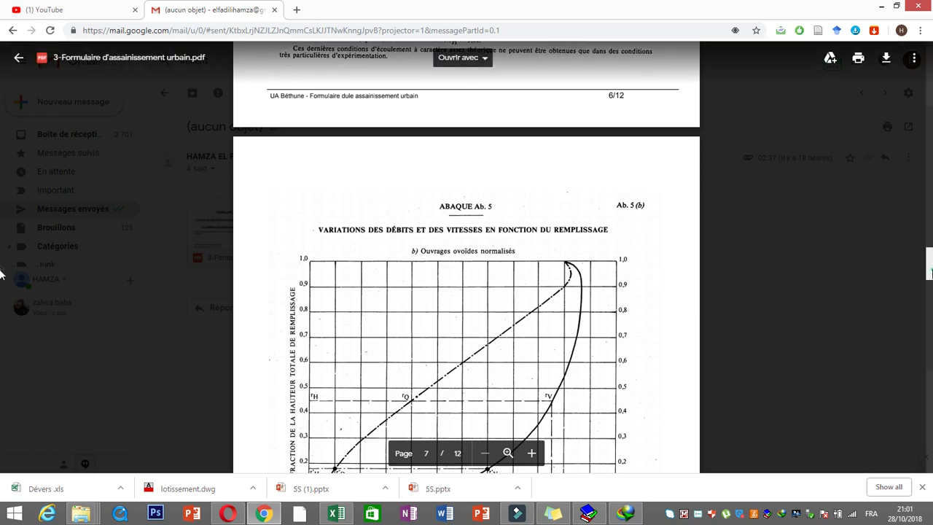
# Step: Scroll the PDF back up to page 1, then bring the Caquot workbook forward
pyautogui.scroll(2, 0, 270)
pyautogui.scroll(9, 0, 233)
pyautogui.scroll(9, 0, 190)
pyautogui.scroll(7, 1, 157)
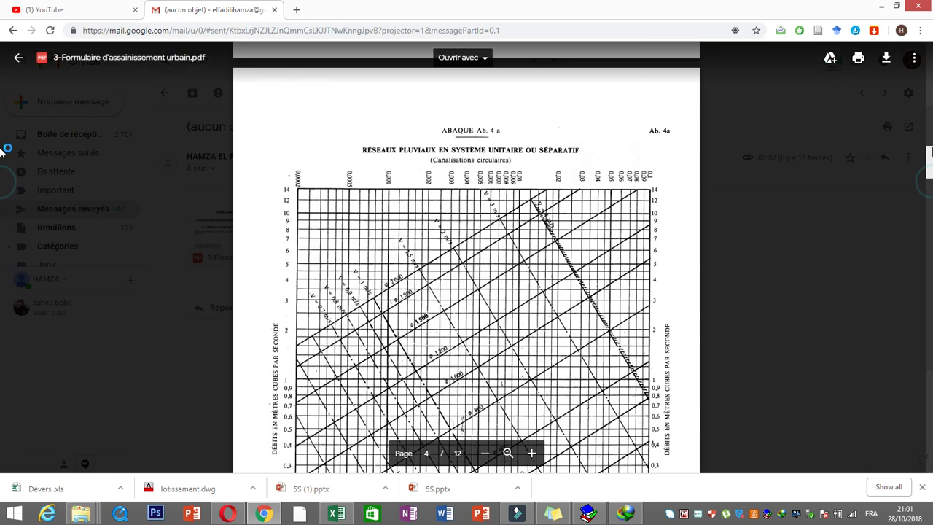
pyautogui.scroll(5, 2, 150)
pyautogui.scroll(4, 1, 146)
pyautogui.scroll(6, 1, 131)
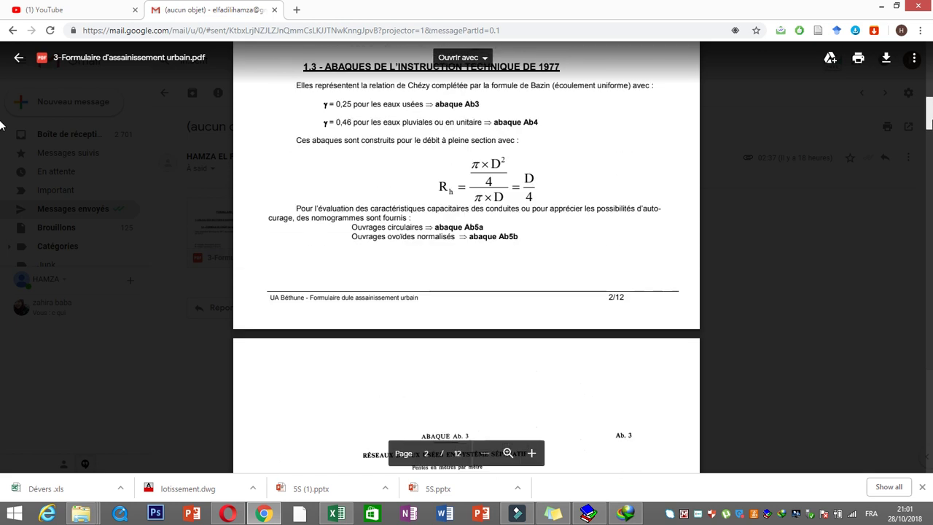
pyautogui.scroll(4, 1, 117)
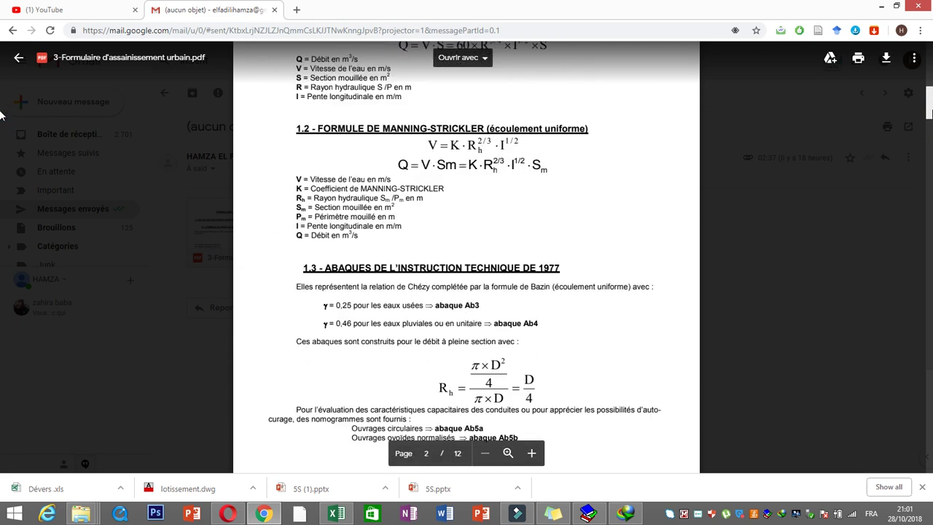
pyautogui.scroll(5, 2, 106)
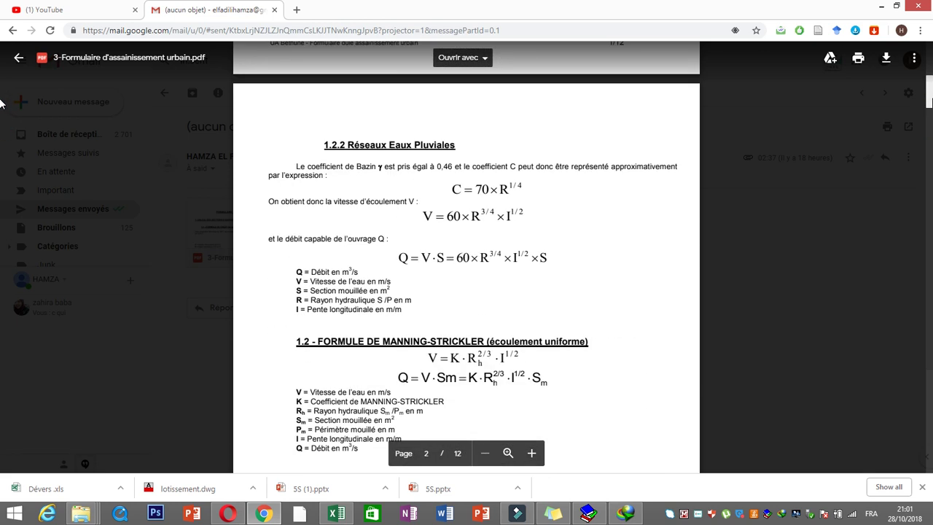
pyautogui.scroll(7, 1, 95)
pyautogui.scroll(4, 0, 82)
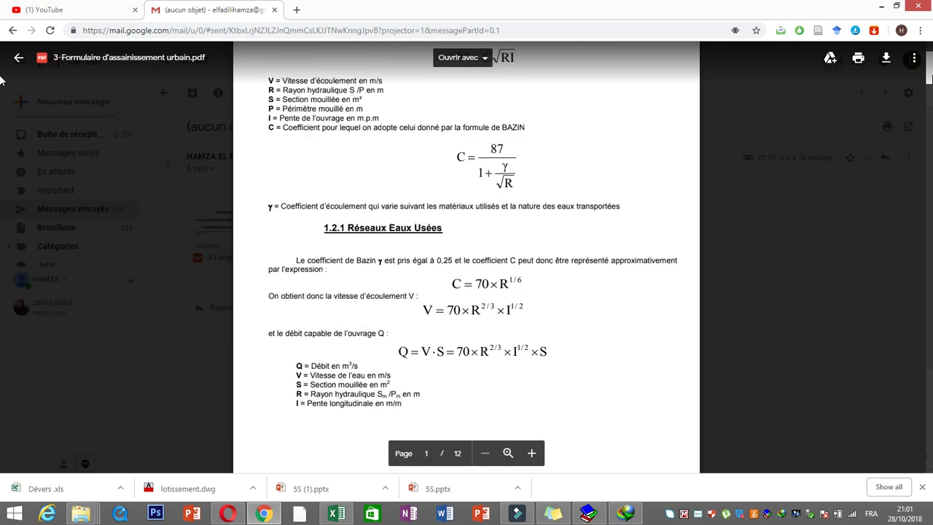
pyautogui.scroll(5, 0, 81)
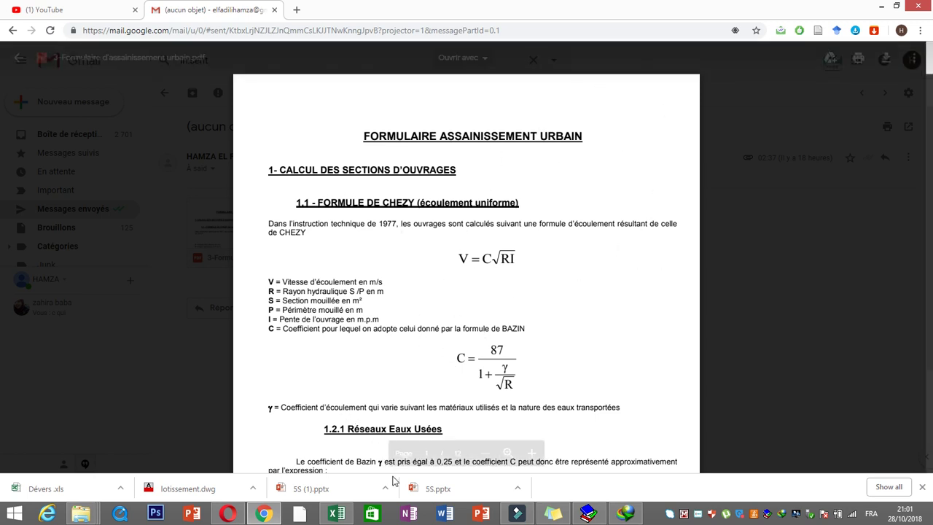
pyautogui.click(343, 516)
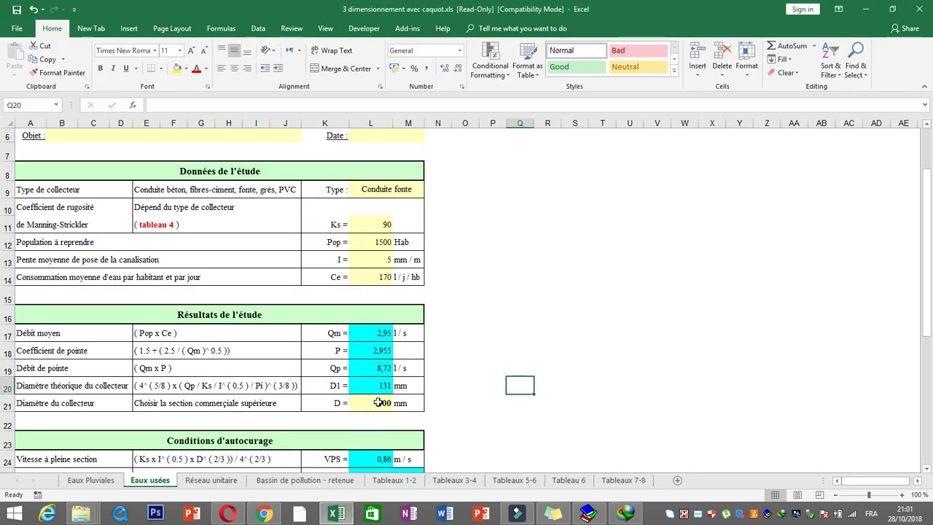
pyautogui.click(928, 270)
pyautogui.moveTo(928, 270); pyautogui.dragTo(929, 362)
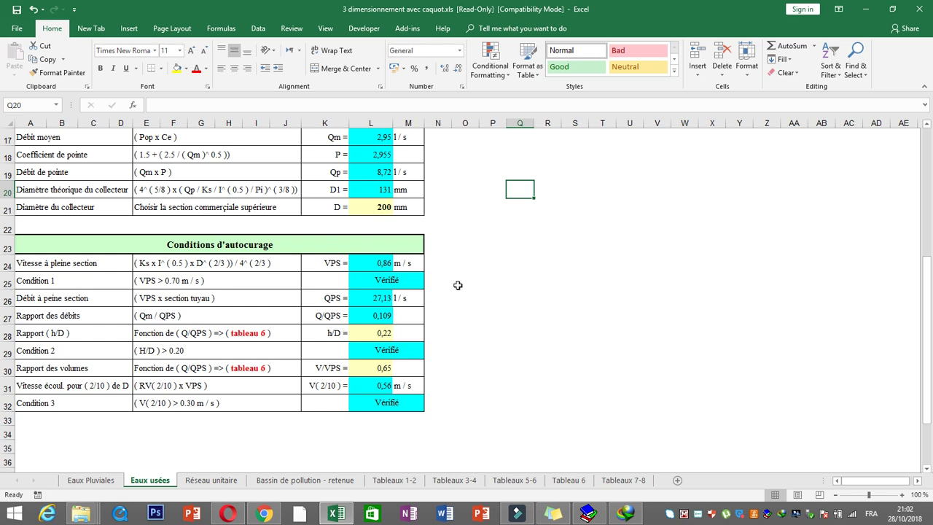
pyautogui.doubleClick(371, 262)
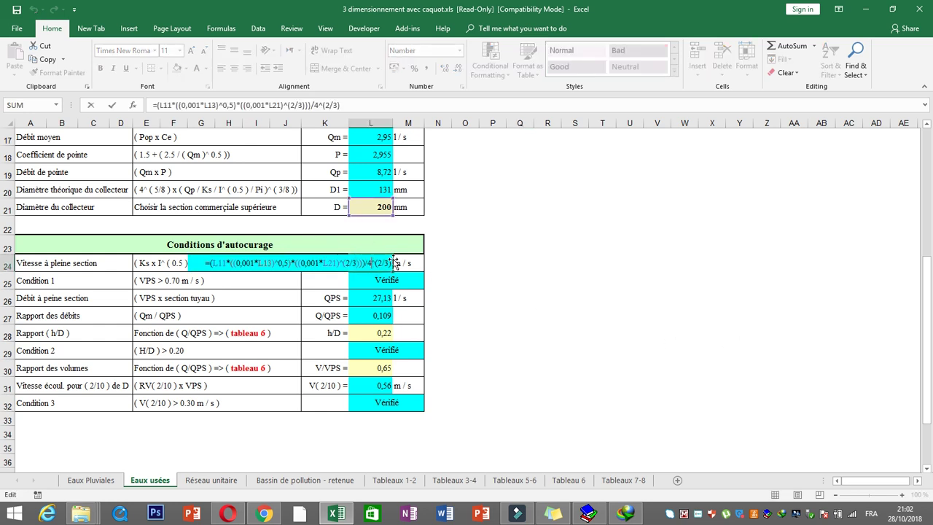
pyautogui.press('Escape')
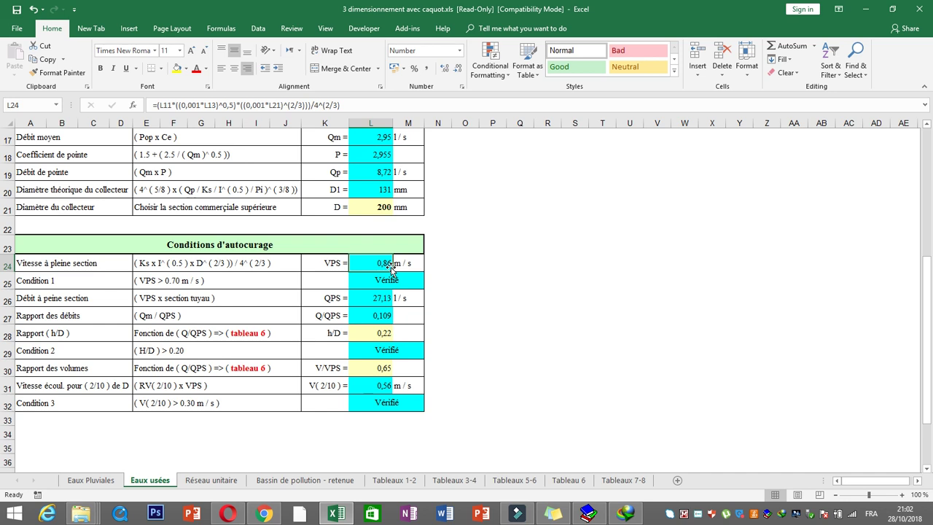
pyautogui.click(180, 283)
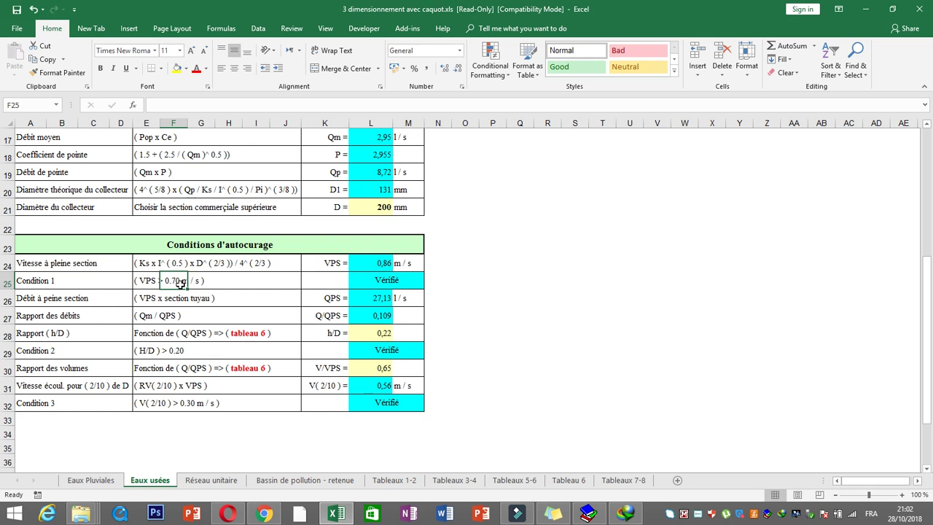
pyautogui.click(385, 280)
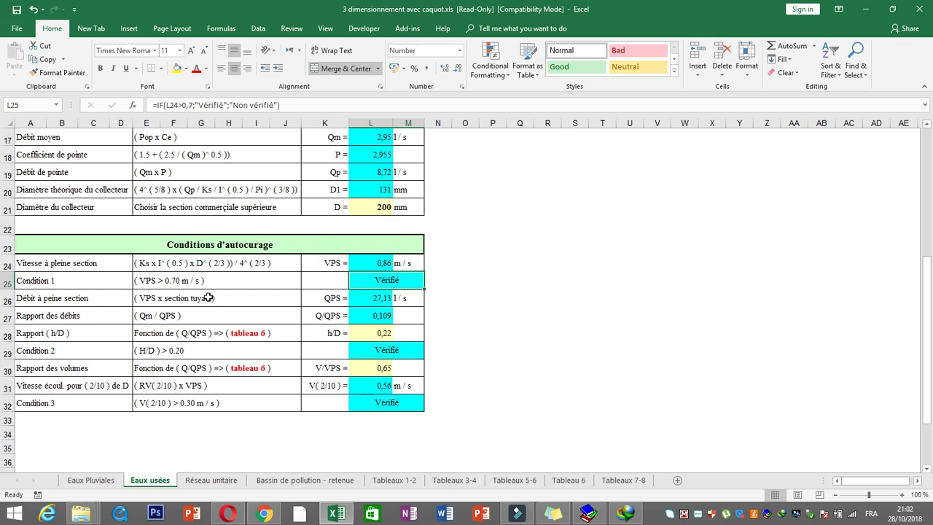
# Step: Merge and centre the Débit à peine label across A26:C26, leaving its text unchanged
pyautogui.moveTo(46, 299); pyautogui.dragTo(109, 299)
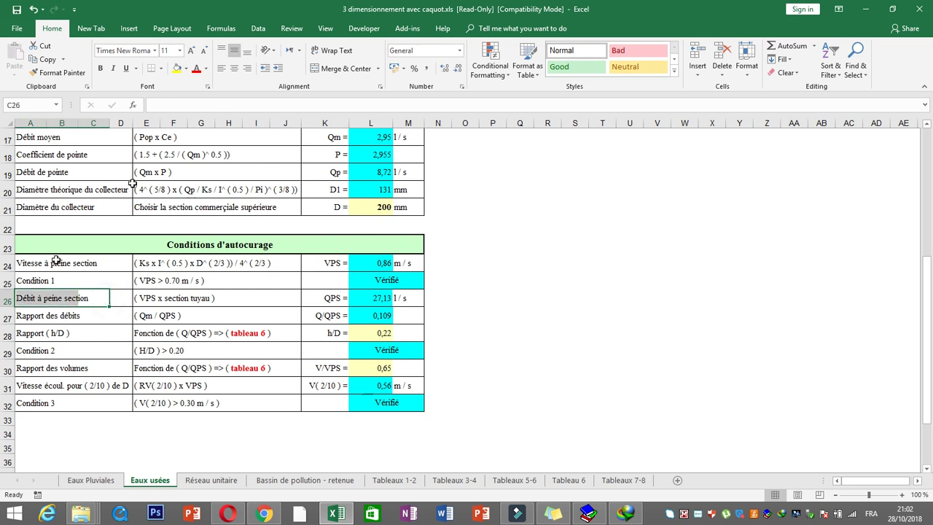
pyautogui.click(348, 71)
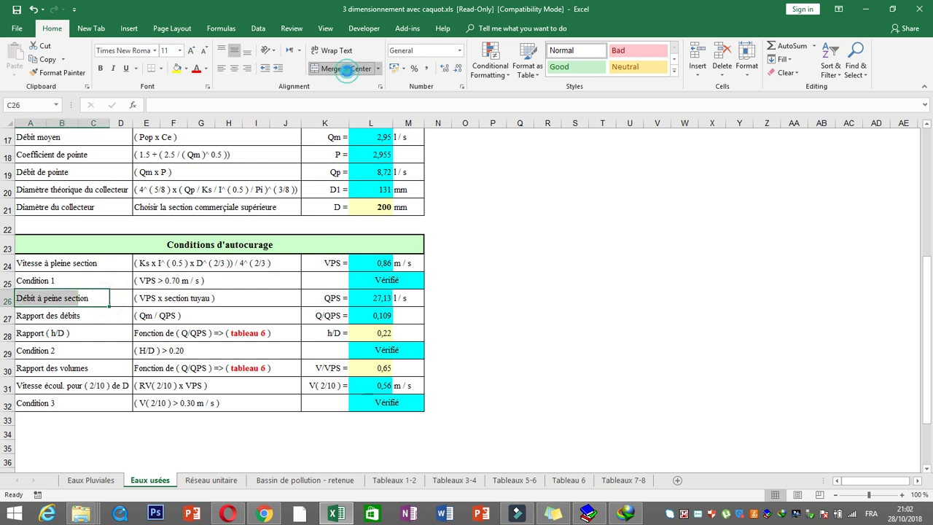
pyautogui.doubleClick(59, 298)
pyautogui.write('l')
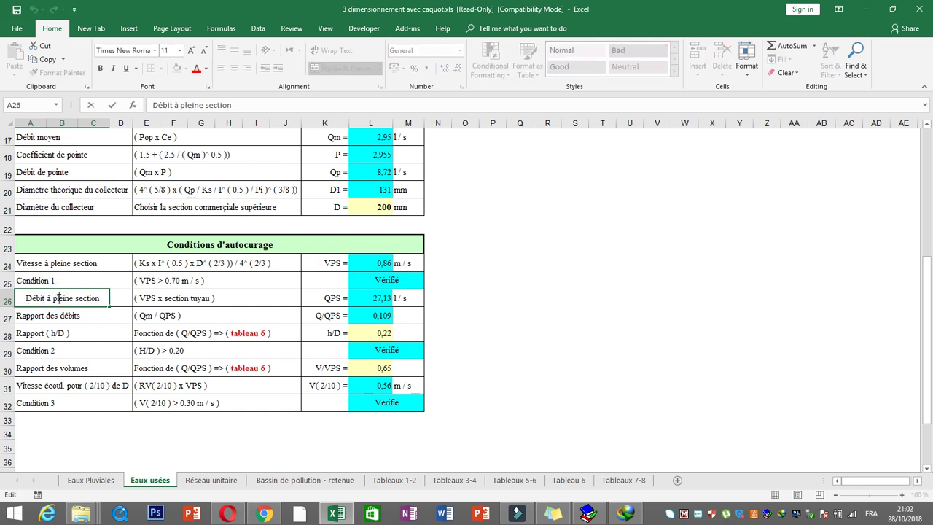
pyautogui.press('Escape')
# Step: Inspect the full-section flow description and the QPS formula in L26
pyautogui.click(240, 297)
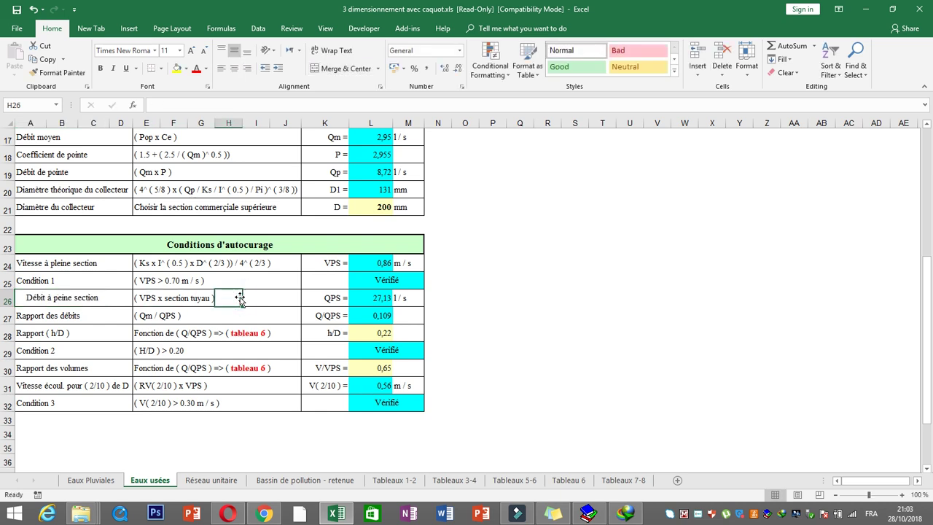
pyautogui.click(208, 298)
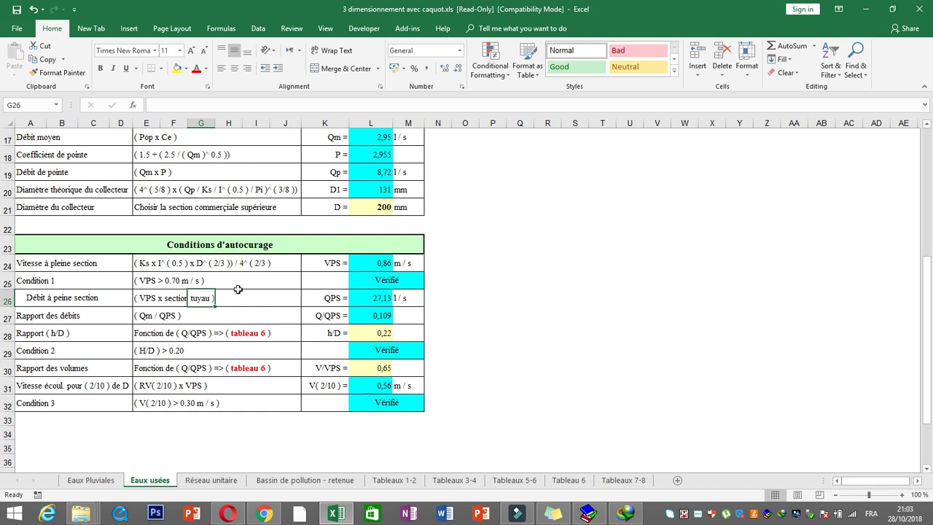
pyautogui.click(366, 299)
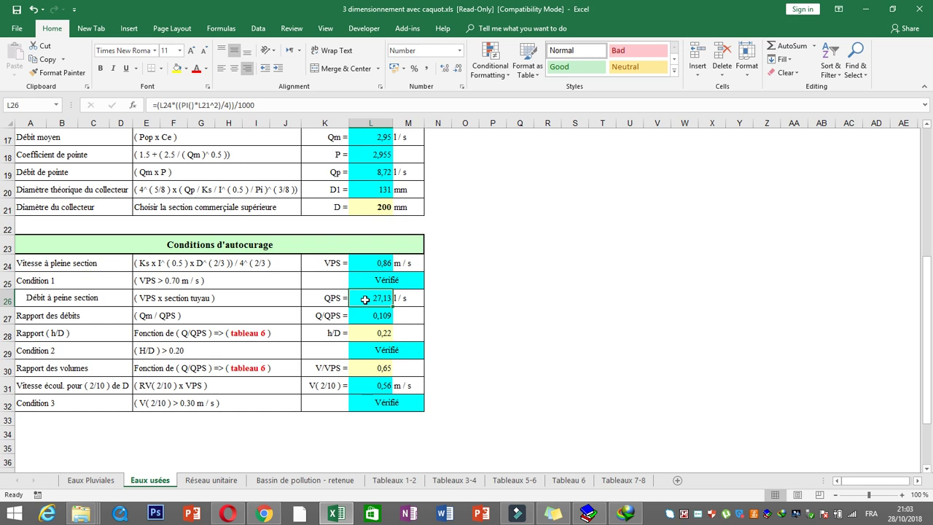
pyautogui.doubleClick(371, 315)
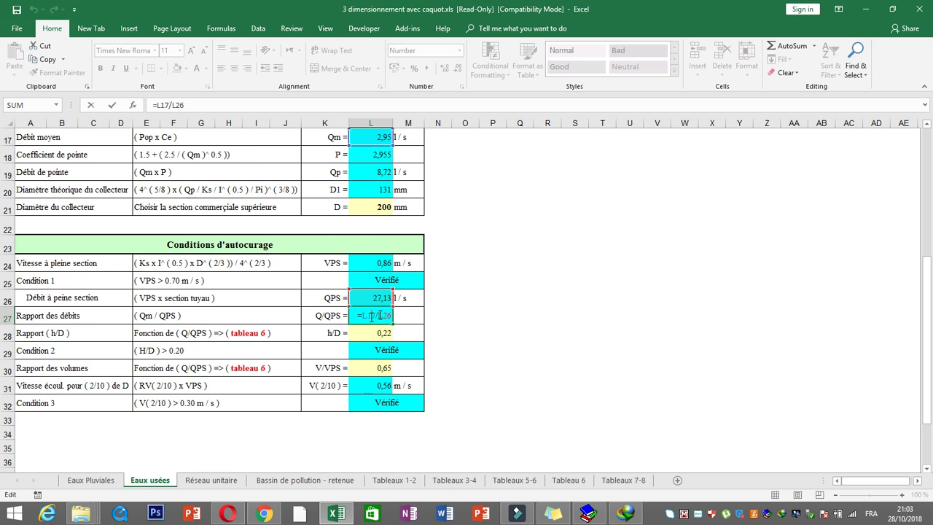
pyautogui.moveTo(930, 330); pyautogui.dragTo(928, 301)
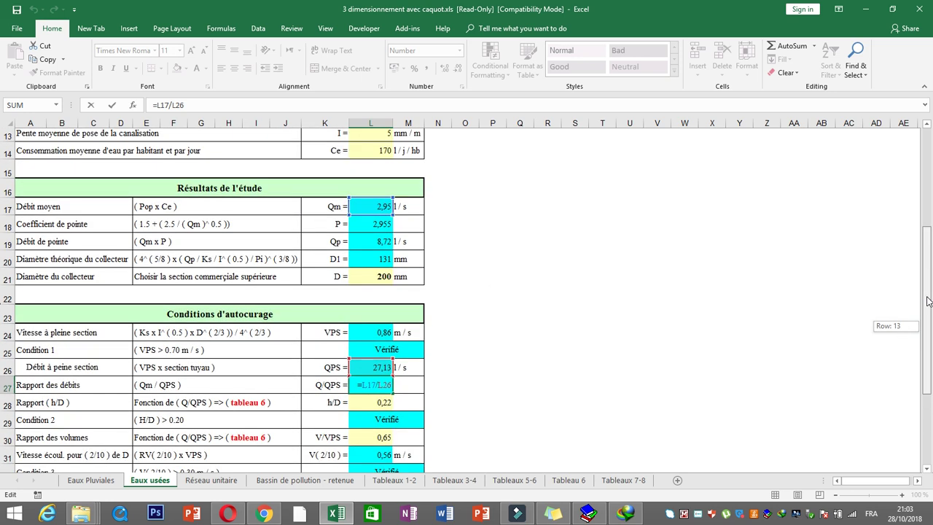
pyautogui.moveTo(928, 301); pyautogui.dragTo(928, 311)
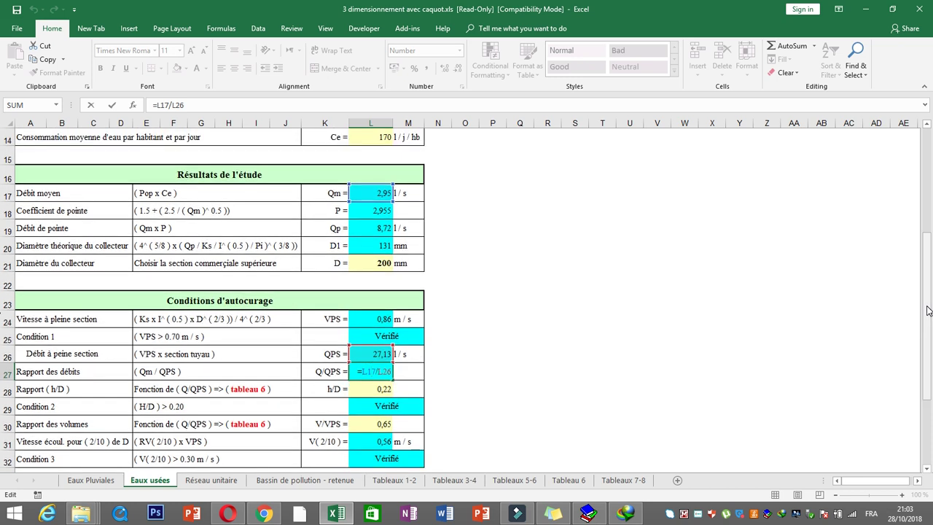
pyautogui.press('Escape')
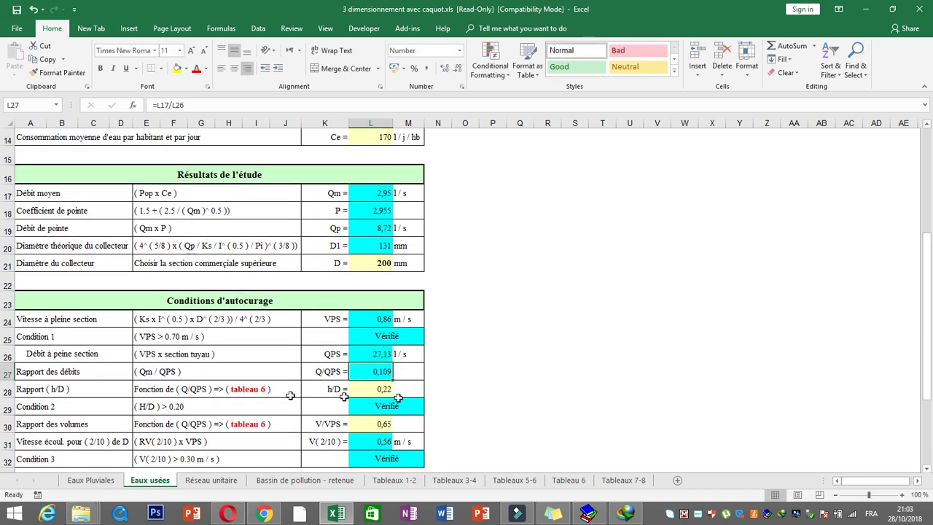
pyautogui.click(243, 391)
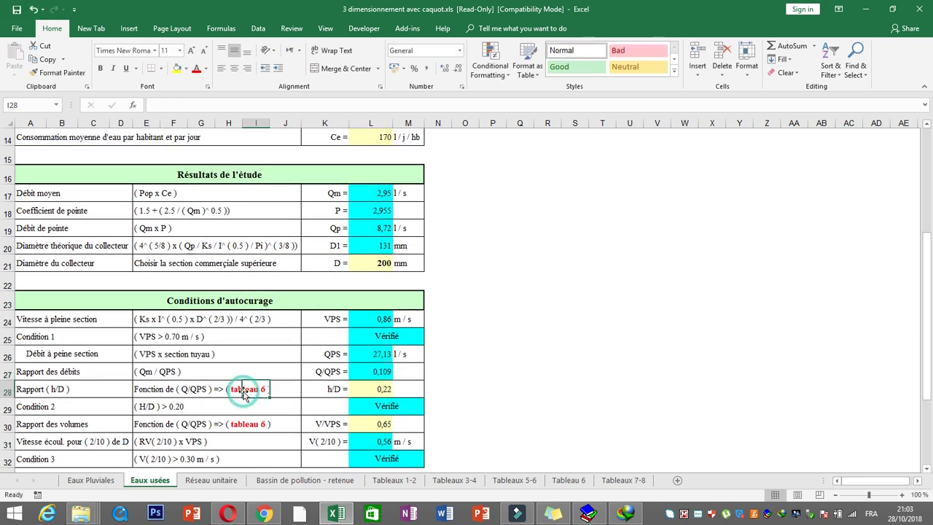
pyautogui.click(575, 480)
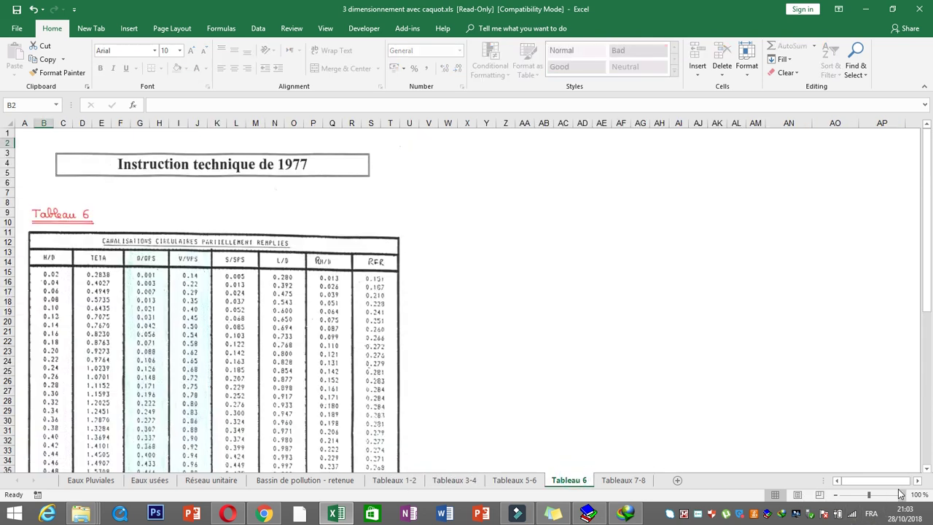
pyautogui.scroll(5, 887, 359)
pyautogui.moveTo(926, 218); pyautogui.dragTo(927, 251)
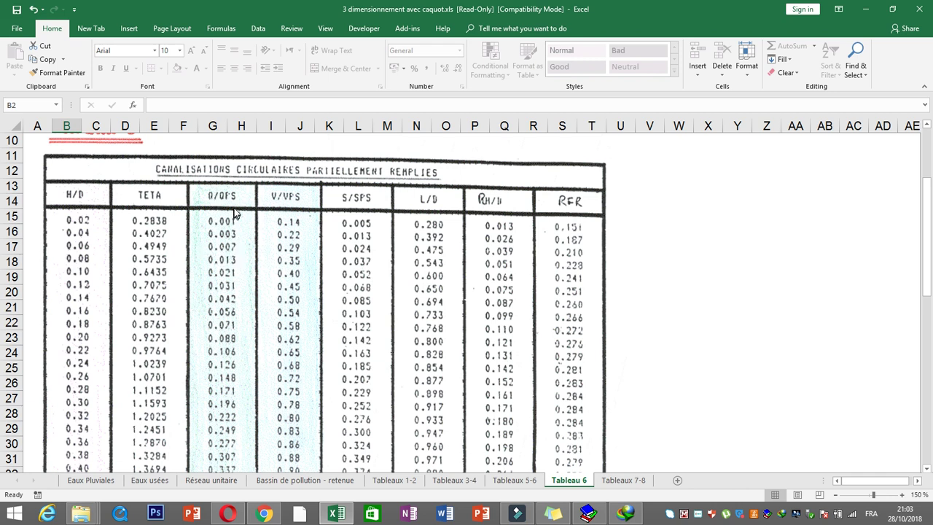
pyautogui.click(155, 481)
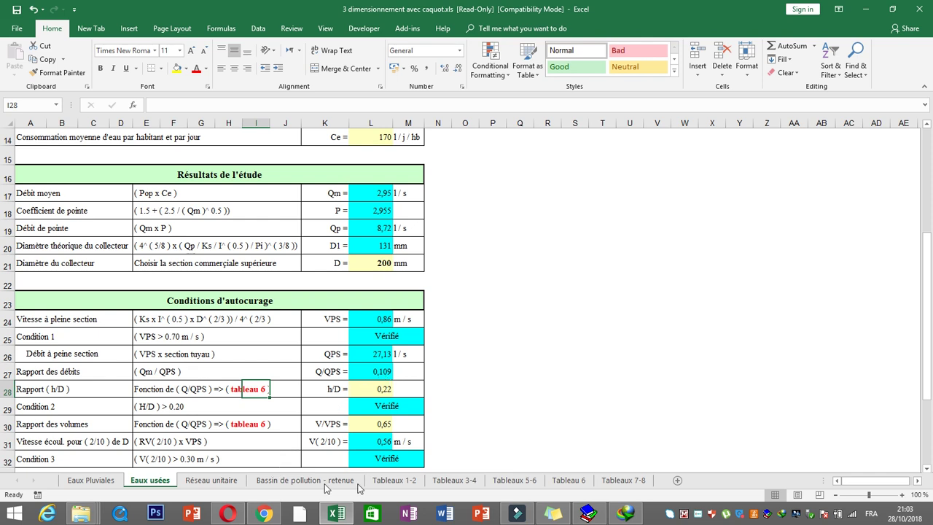
pyautogui.click(570, 481)
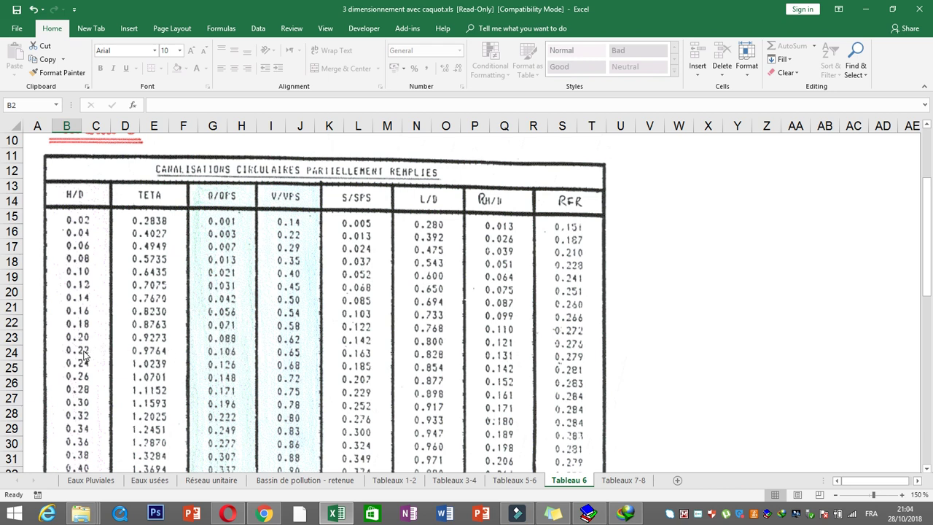
pyautogui.click(156, 483)
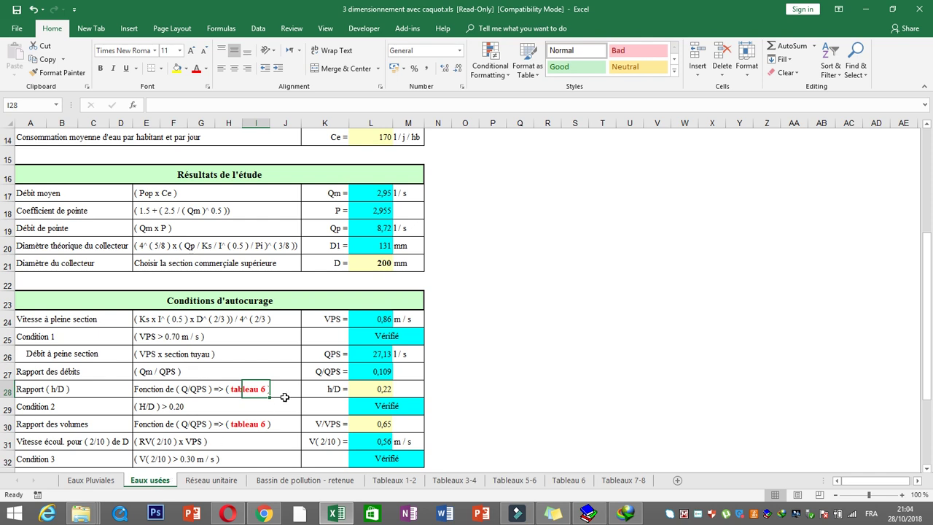
pyautogui.click(371, 387)
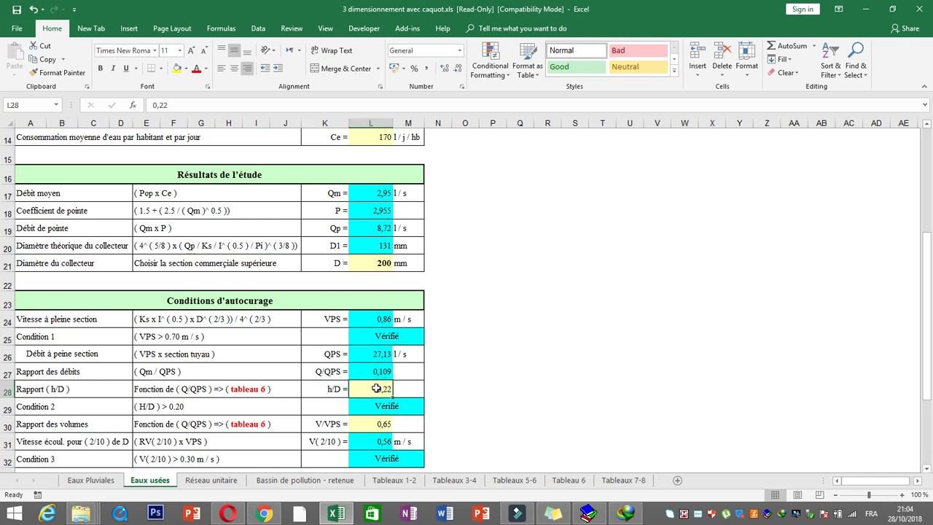
pyautogui.doubleClick(377, 388)
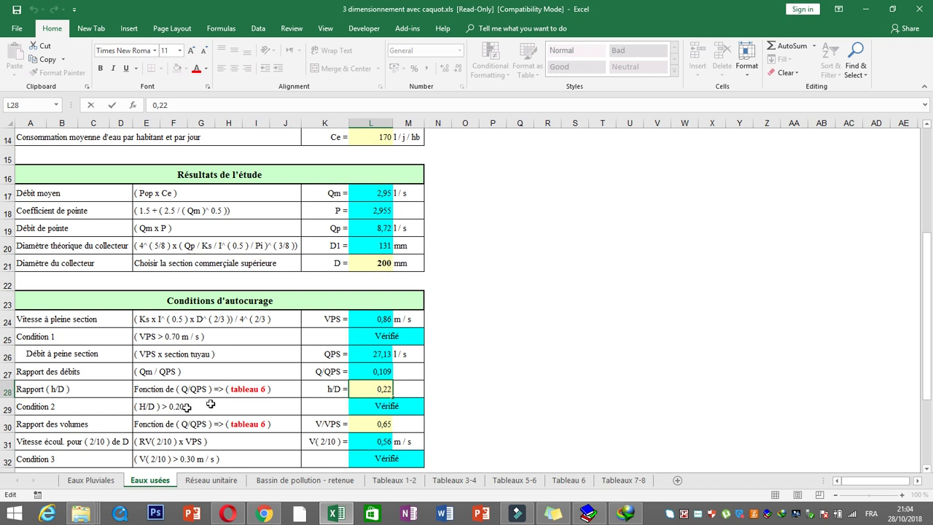
pyautogui.click(375, 412)
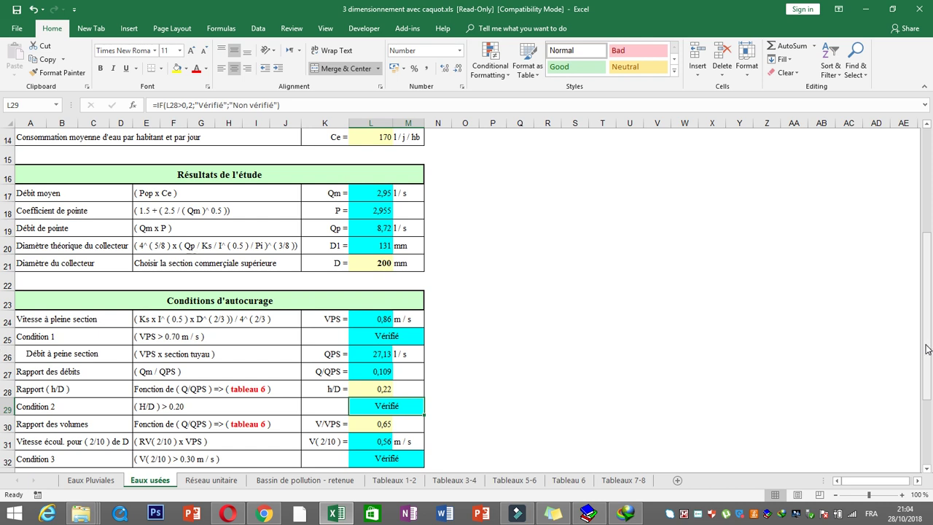
pyautogui.moveTo(929, 349); pyautogui.dragTo(930, 367)
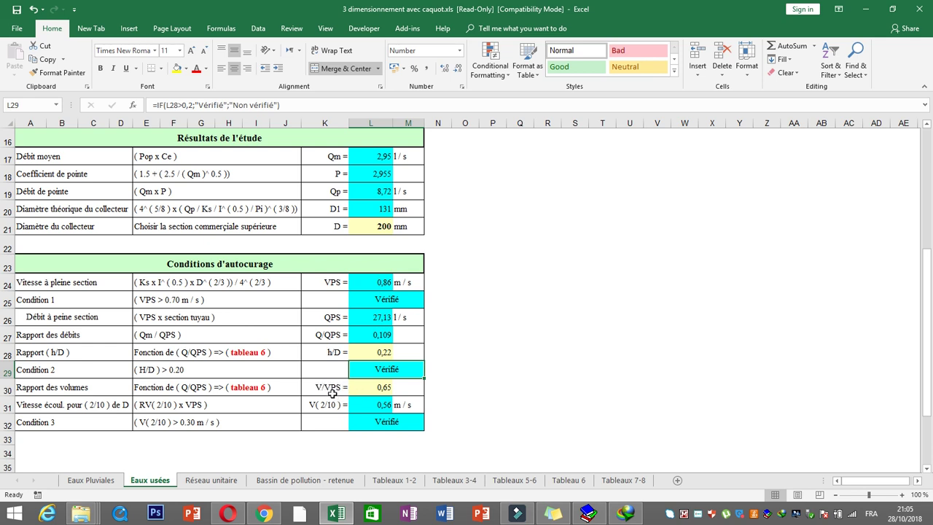
pyautogui.click(568, 480)
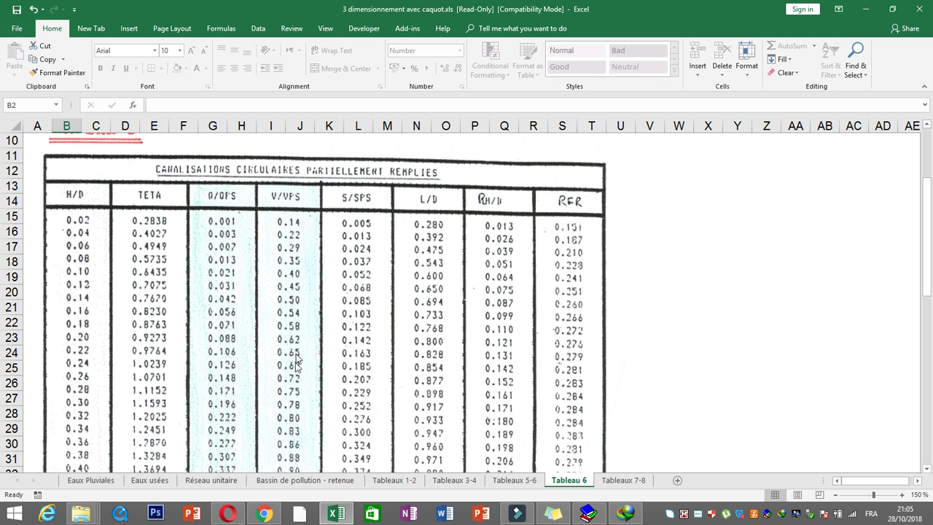
pyautogui.click(140, 481)
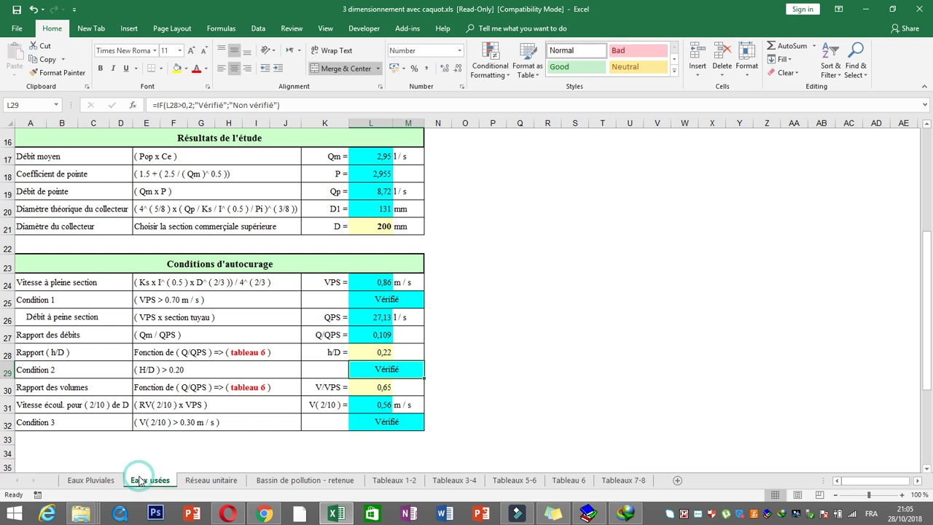
pyautogui.click(371, 389)
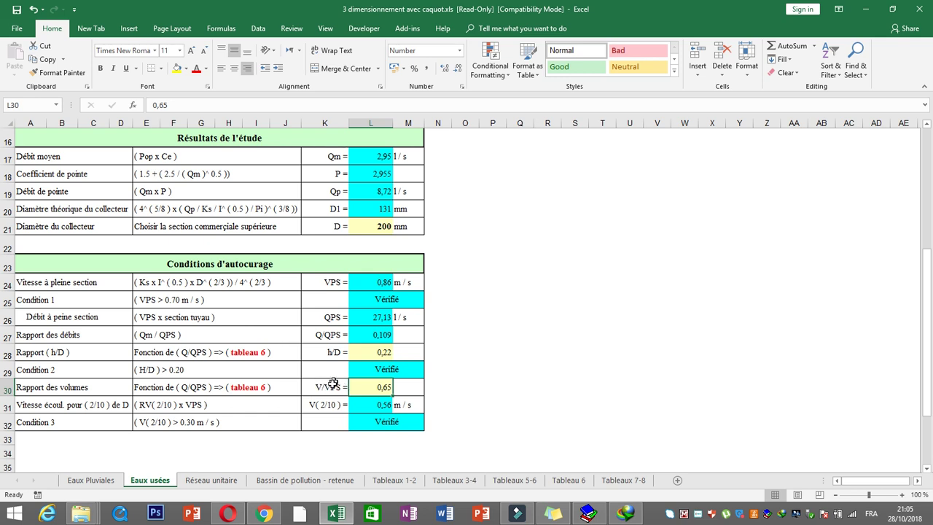
# Step: Check the V(2/10) formula =L30*L24 in L31 and Condition 3's IF in L32, then open Tableau 6
pyautogui.click(369, 386)
pyautogui.doubleClick(379, 404)
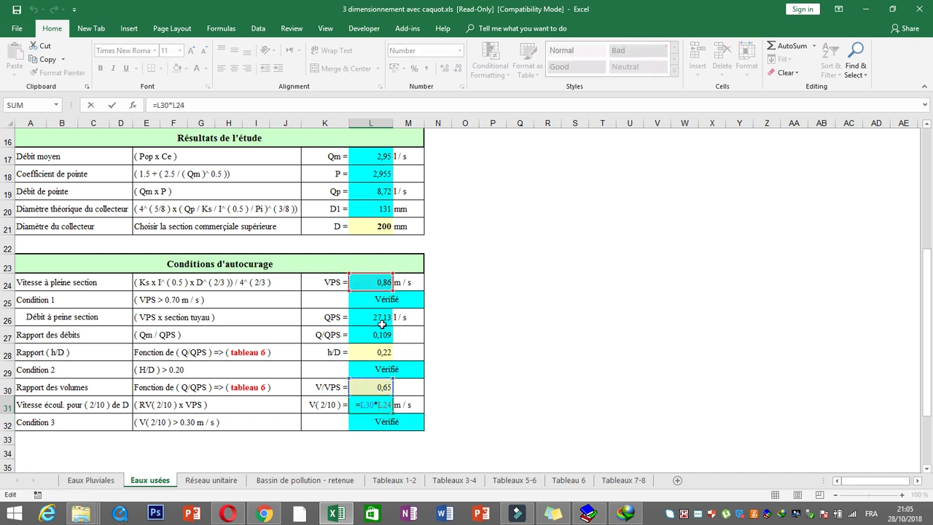
pyautogui.press('Escape')
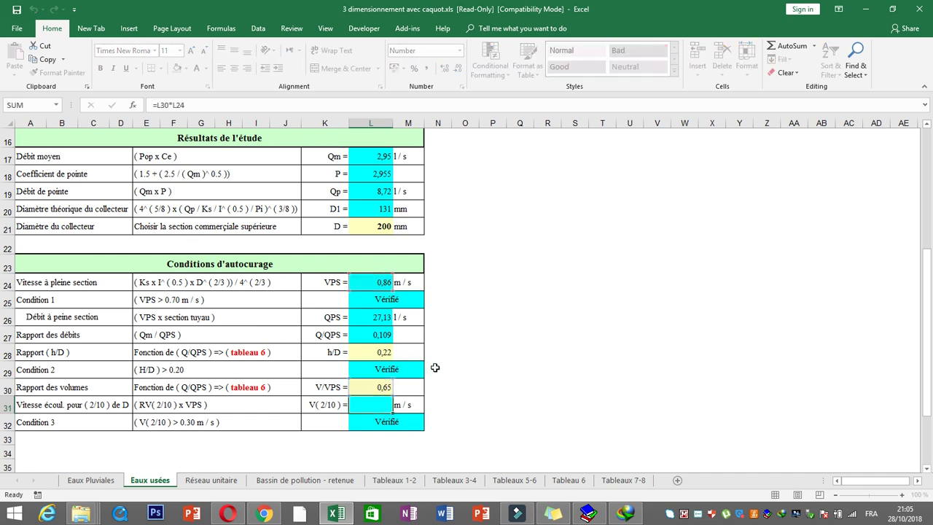
pyautogui.click(406, 421)
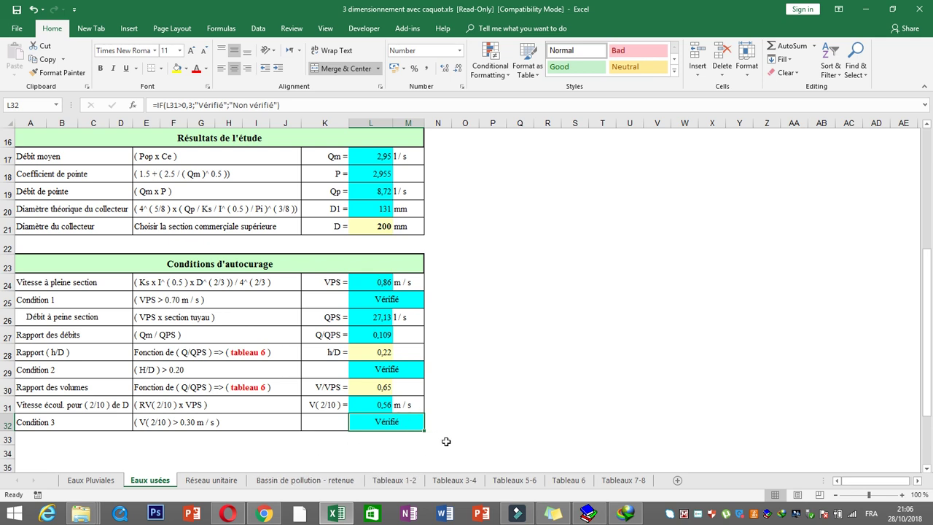
pyautogui.click(568, 480)
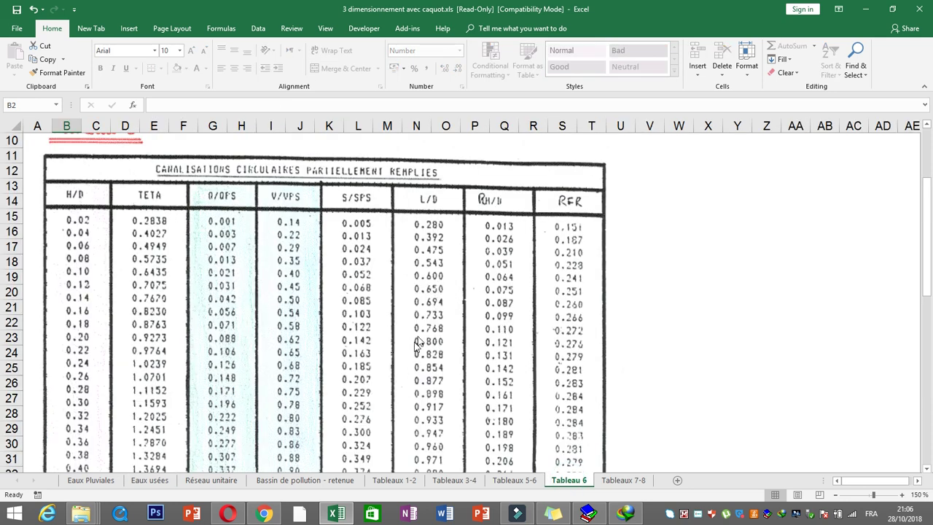
# Step: In Chrome's Gmail preview, scroll the formulary PDF down to page 6, Abaque Ab. 5
pyautogui.click(228, 513)
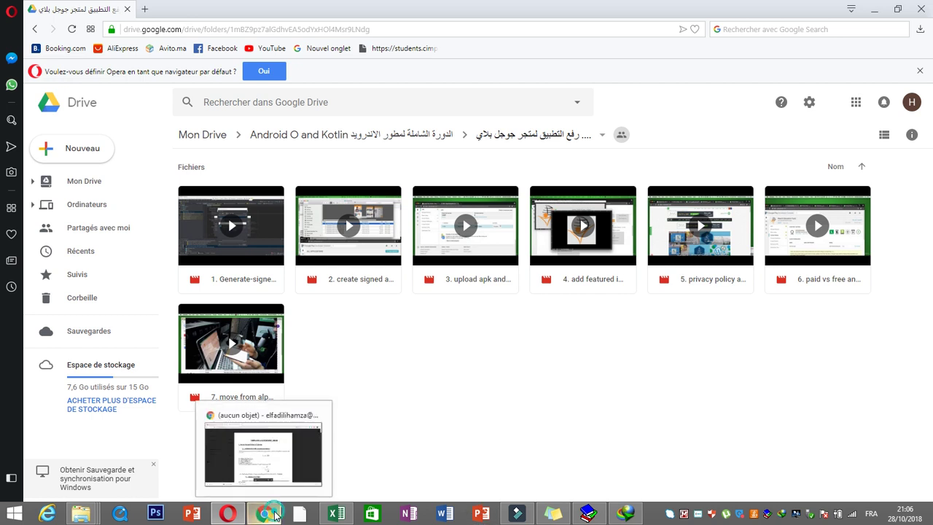
pyautogui.click(264, 513)
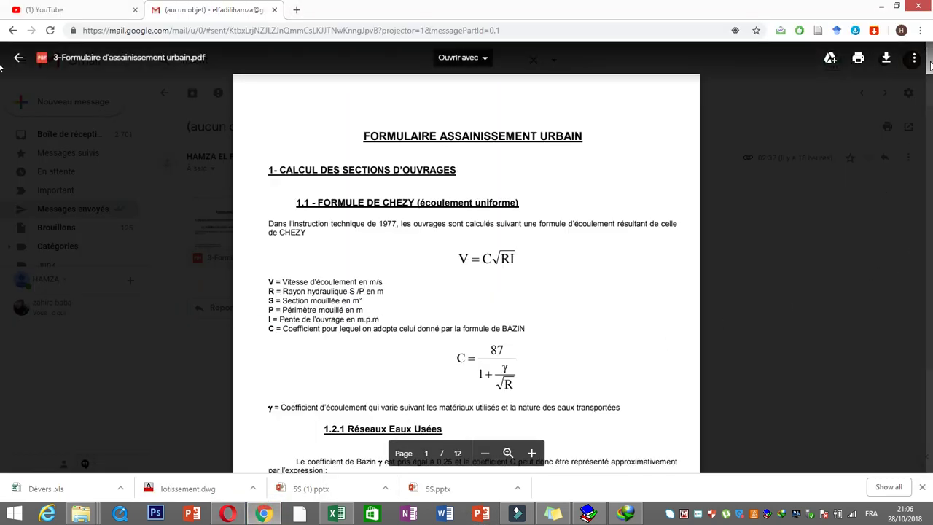
pyautogui.scroll(-5, 2, 81)
pyautogui.scroll(-3, 1, 102)
pyautogui.scroll(-6, 1, 124)
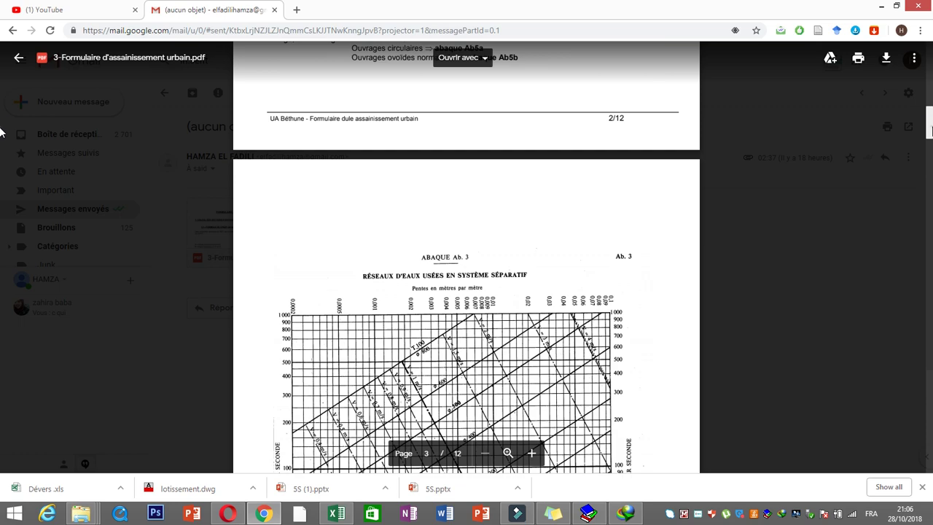
pyautogui.scroll(-3, 2, 143)
pyautogui.scroll(-4, 1, 156)
pyautogui.scroll(-4, 2, 173)
pyautogui.scroll(-4, 2, 188)
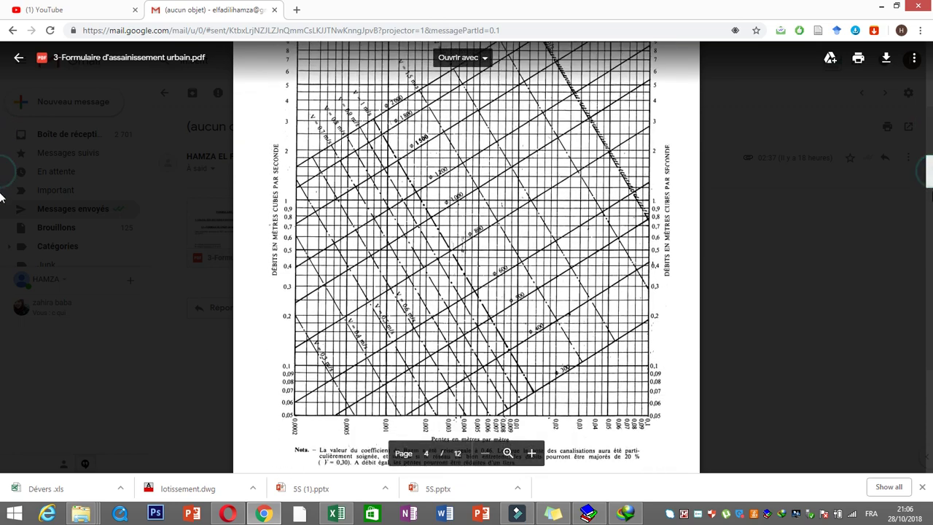
pyautogui.scroll(-4, 1, 204)
pyautogui.scroll(-4, 2, 219)
pyautogui.scroll(-4, 2, 233)
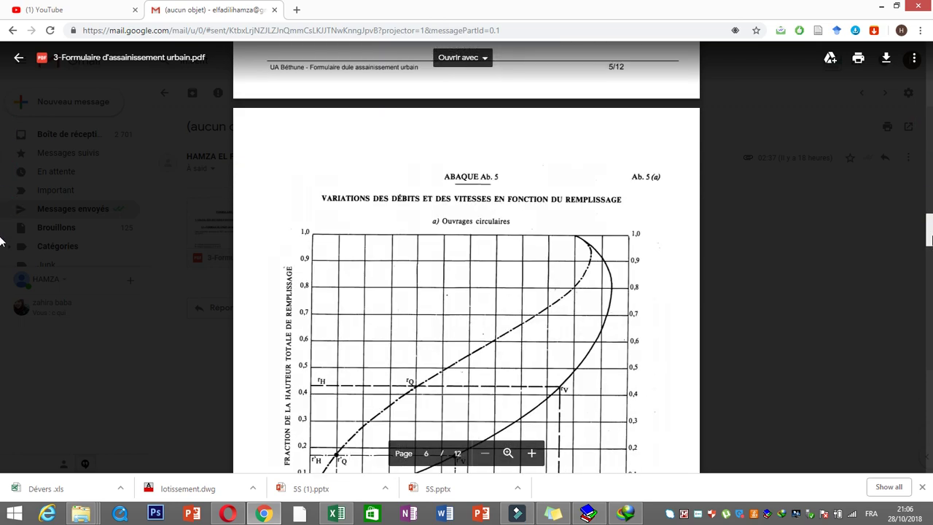
pyautogui.scroll(-2, 1, 247)
pyautogui.scroll(-3, 2, 255)
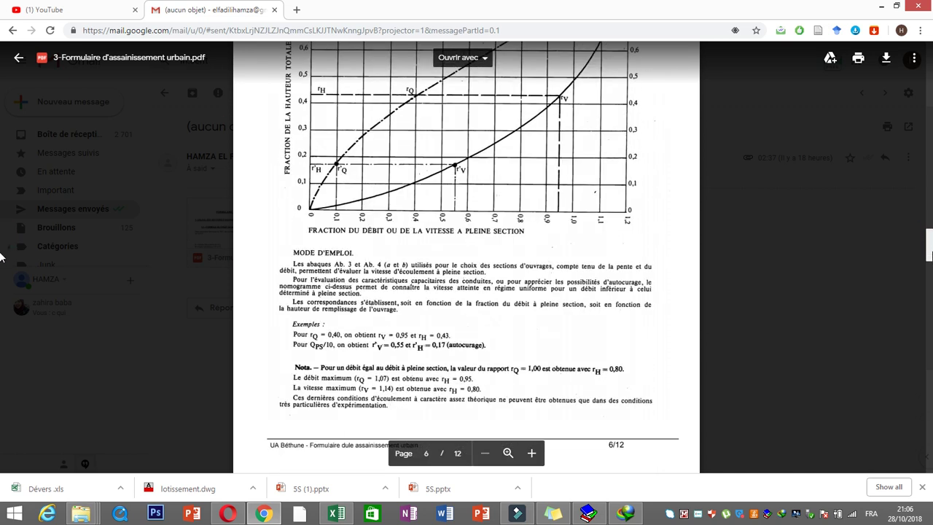
pyautogui.scroll(1, 1, 255)
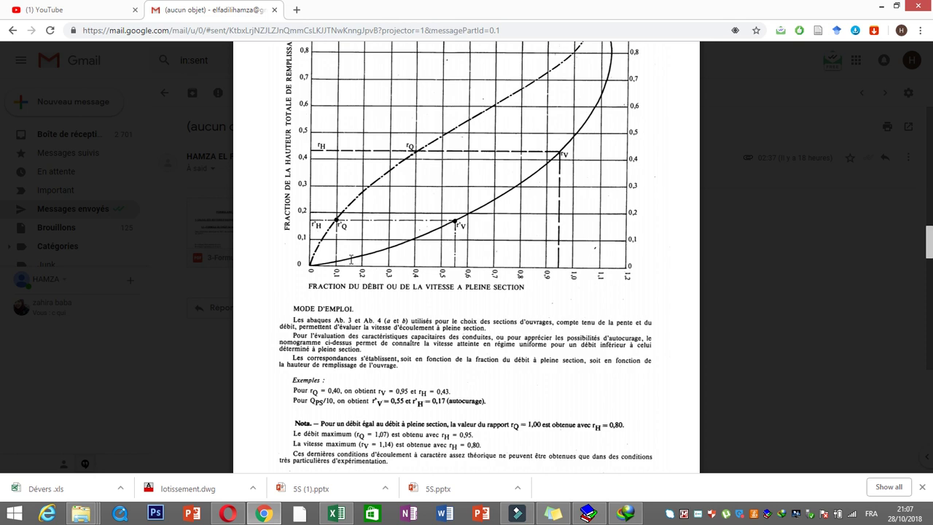
pyautogui.moveTo(394, 369)
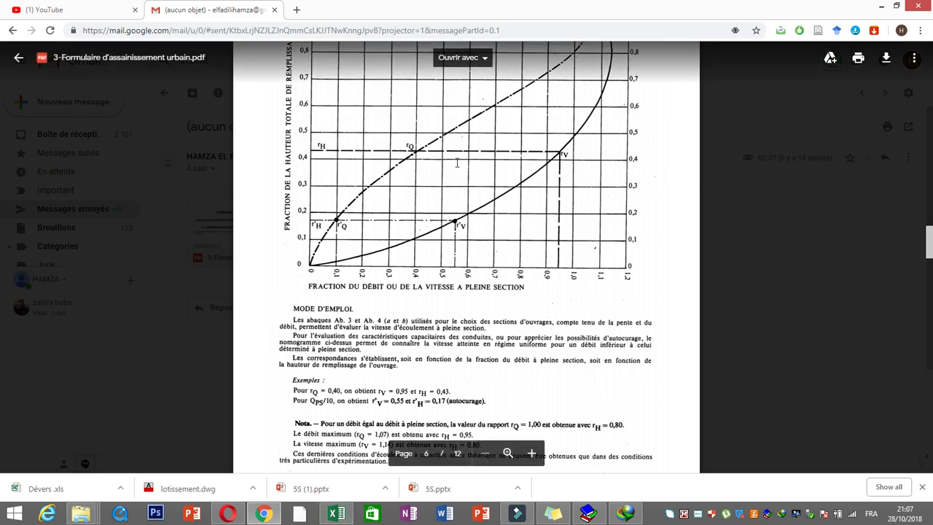
# Step: Bring Excel to the front and switch to the Eaux usées sheet
pyautogui.click(336, 514)
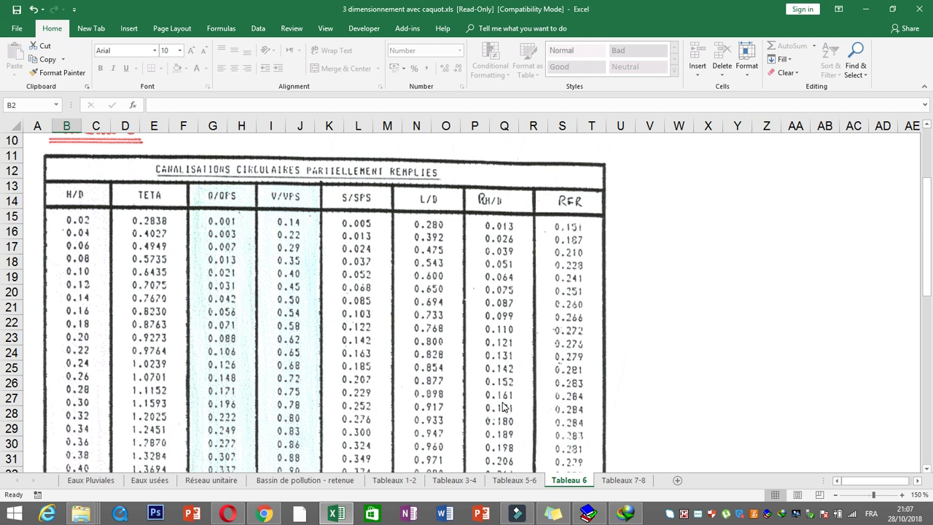
pyautogui.click(156, 481)
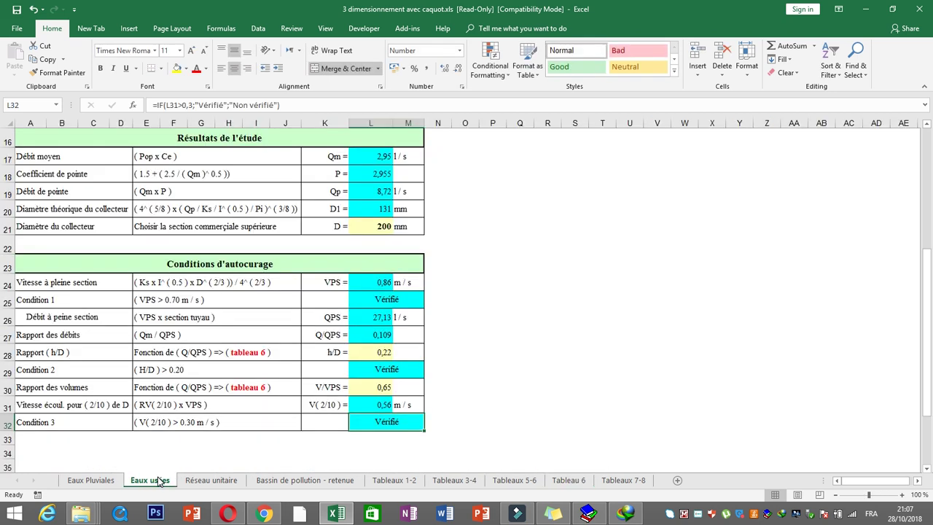